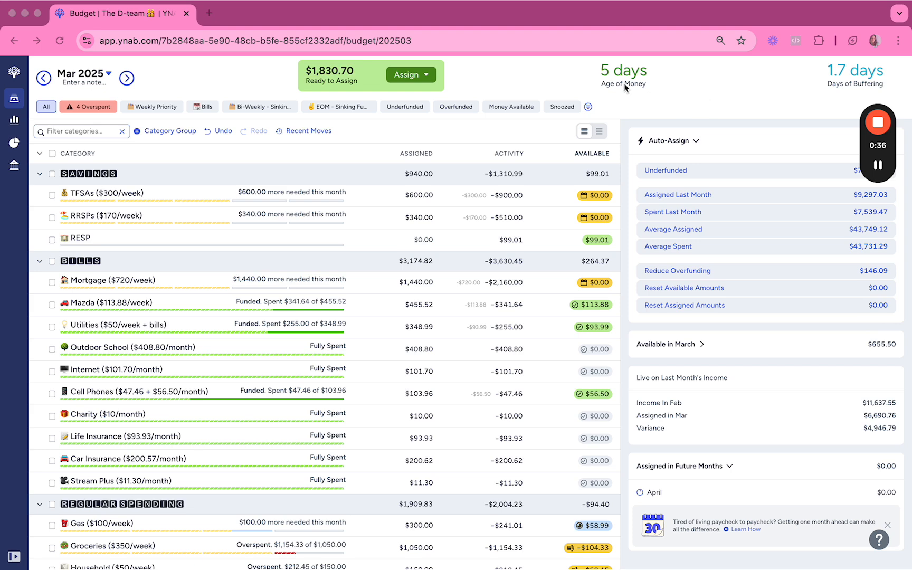
Examine the Age of Money figure and the March 2025 category balances down to the credit card payments
left_click_drag(655, 69, 598, 70)
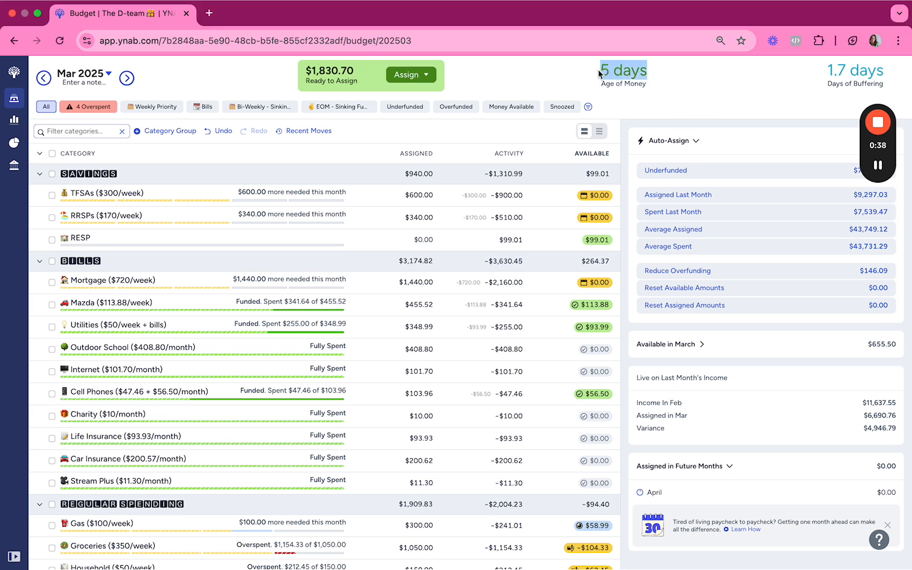
left_click(676, 79)
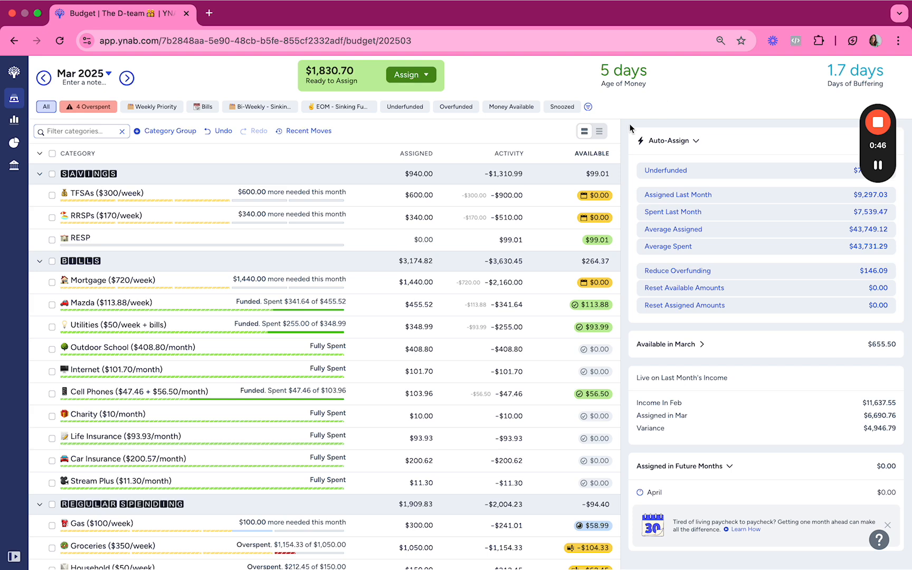
scroll(523, 383, "down", 15)
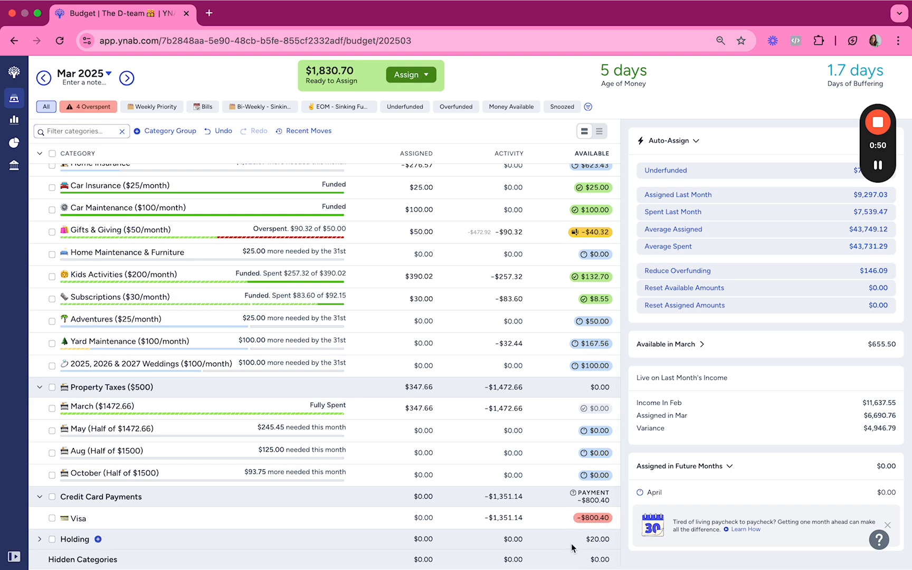
scroll(573, 544, "up", 15)
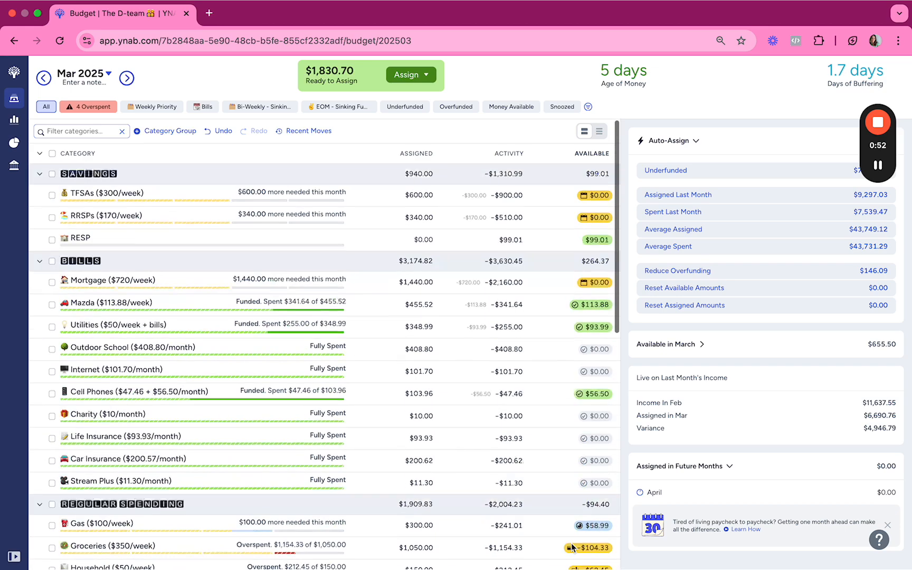
scroll(565, 254, "down", 15)
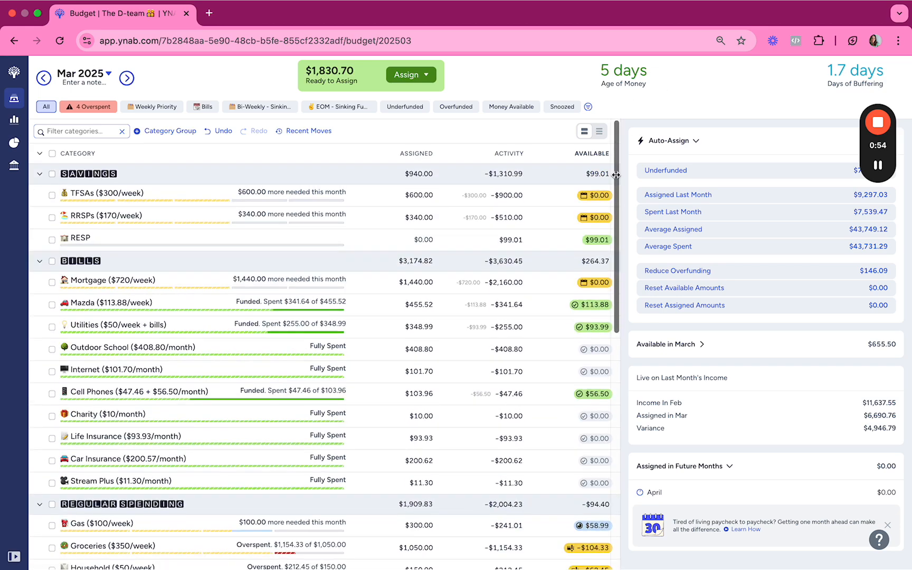
scroll(546, 267, "down", 1)
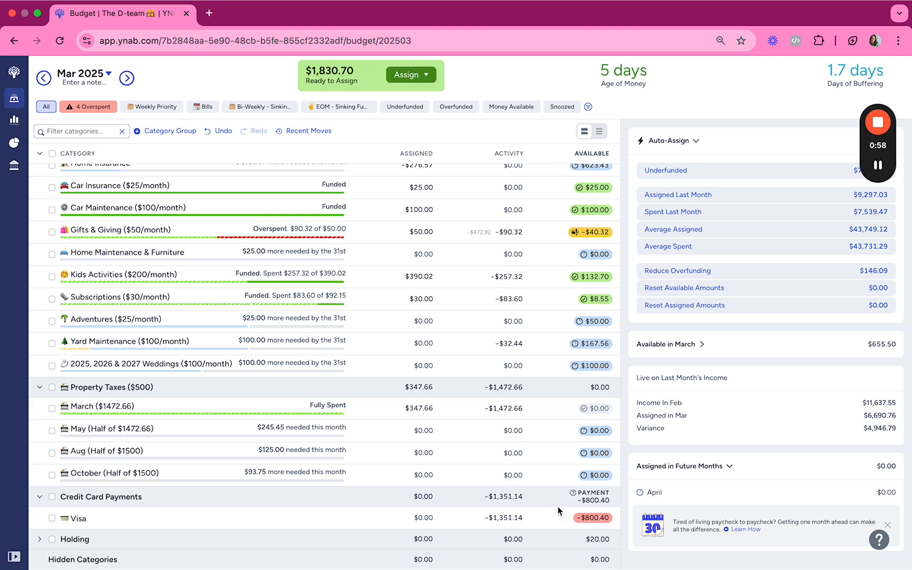
scroll(558, 506, "up", 16)
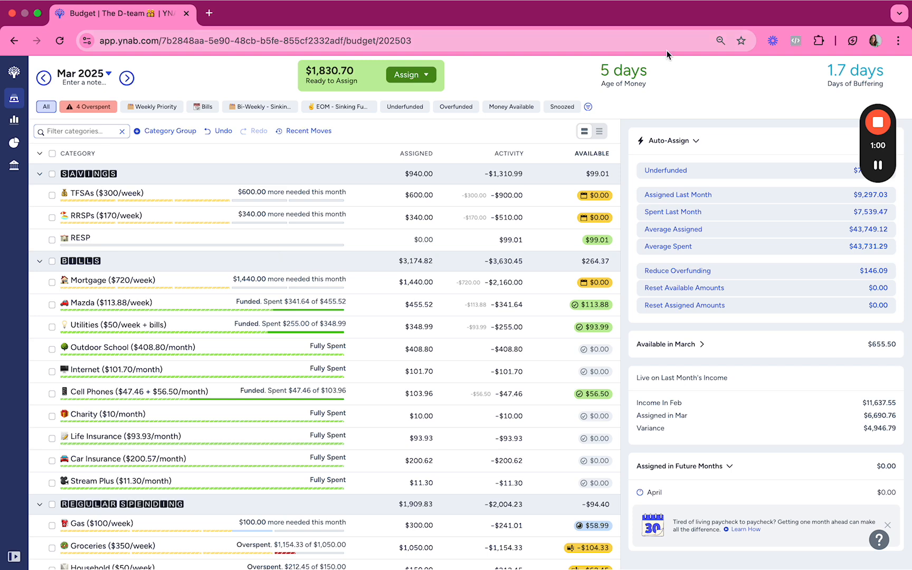
left_click_drag(646, 74, 676, 71)
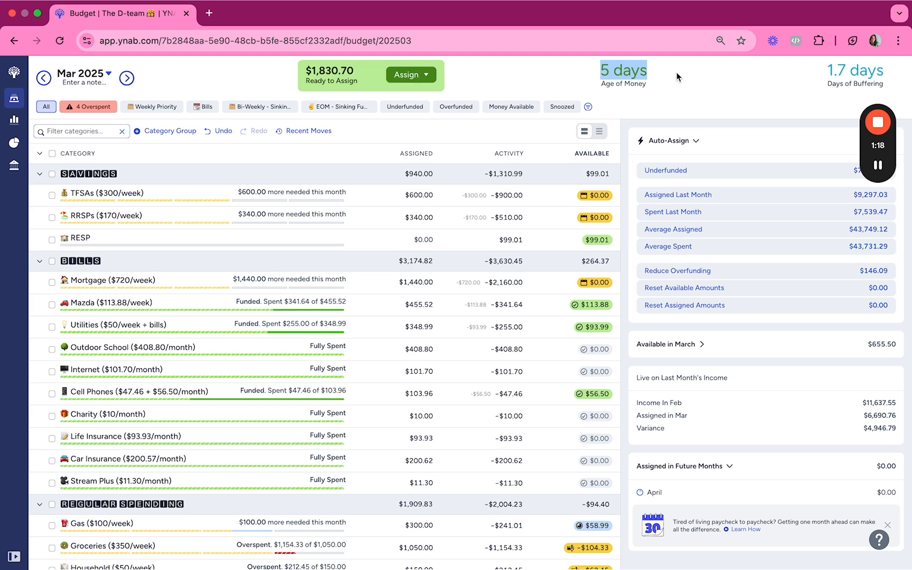
left_click(557, 97)
left_click_drag(602, 74, 682, 67)
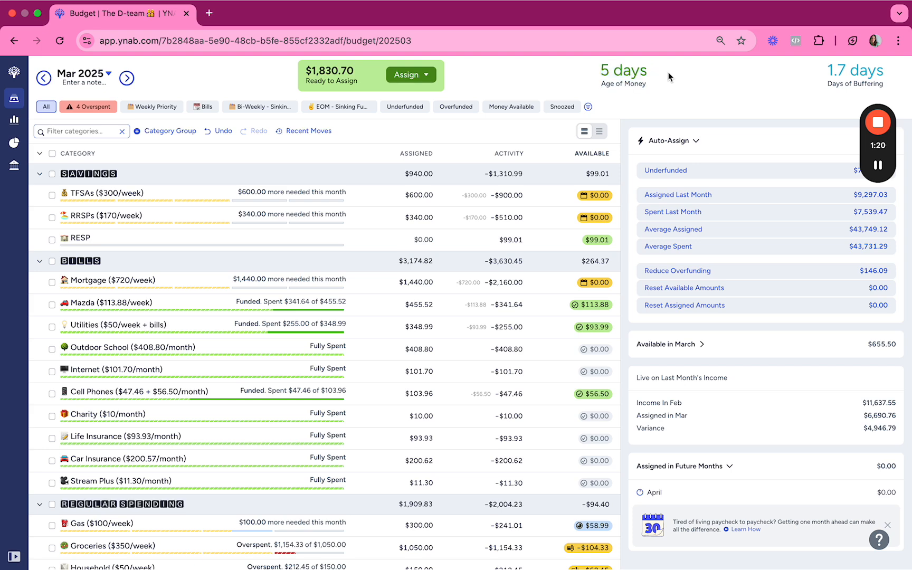
Compare Age of Money in earlier months back to September 2024, and return to the current month
left_click(43, 78)
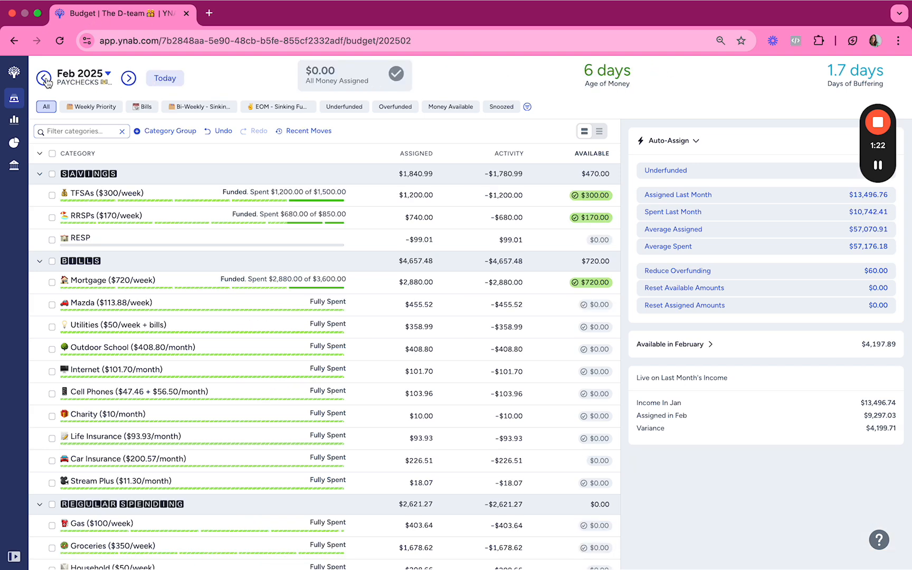
left_click(44, 79)
left_click(44, 78)
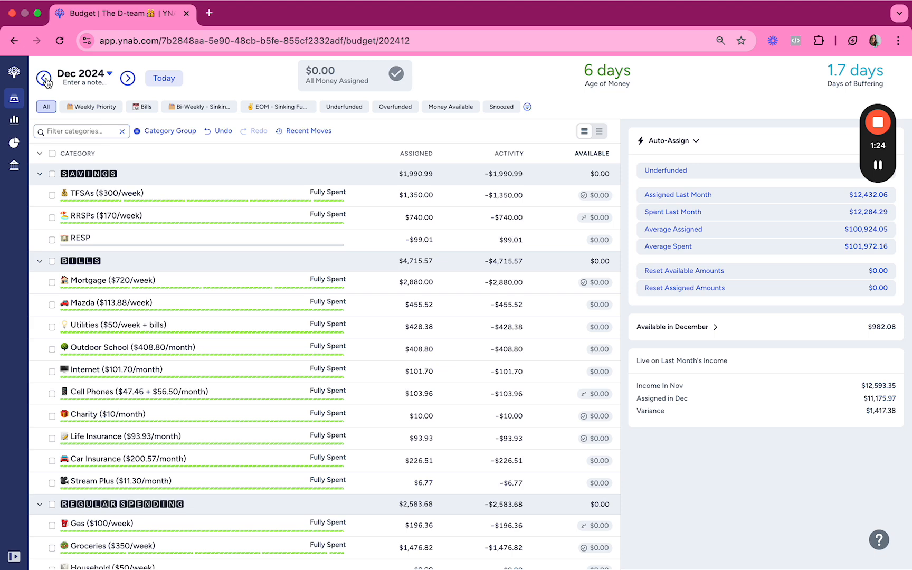
left_click(45, 78)
left_click(44, 78)
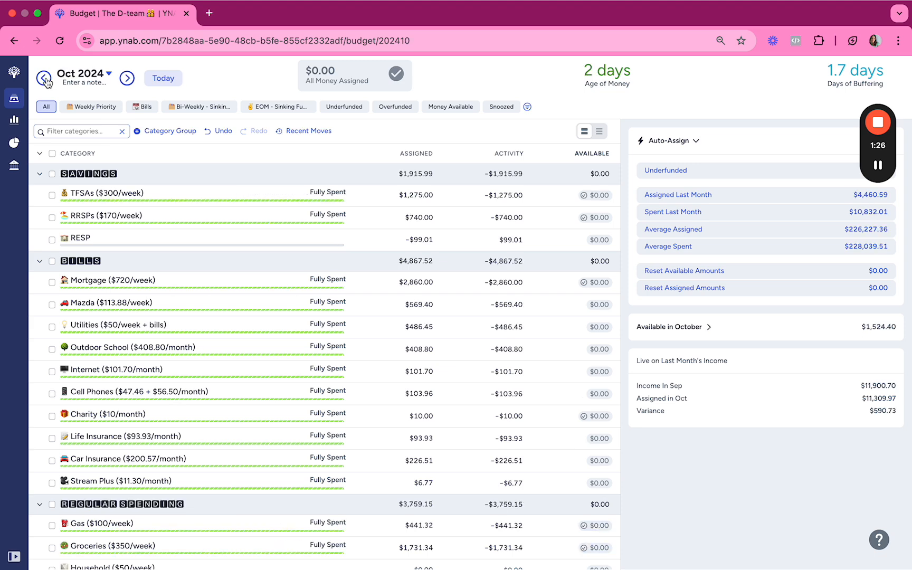
left_click(44, 79)
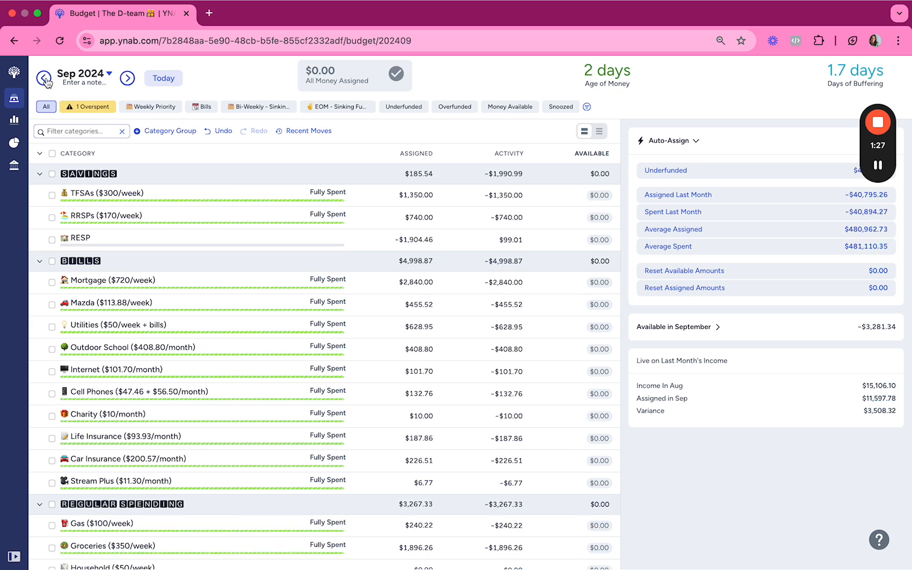
left_click(154, 79)
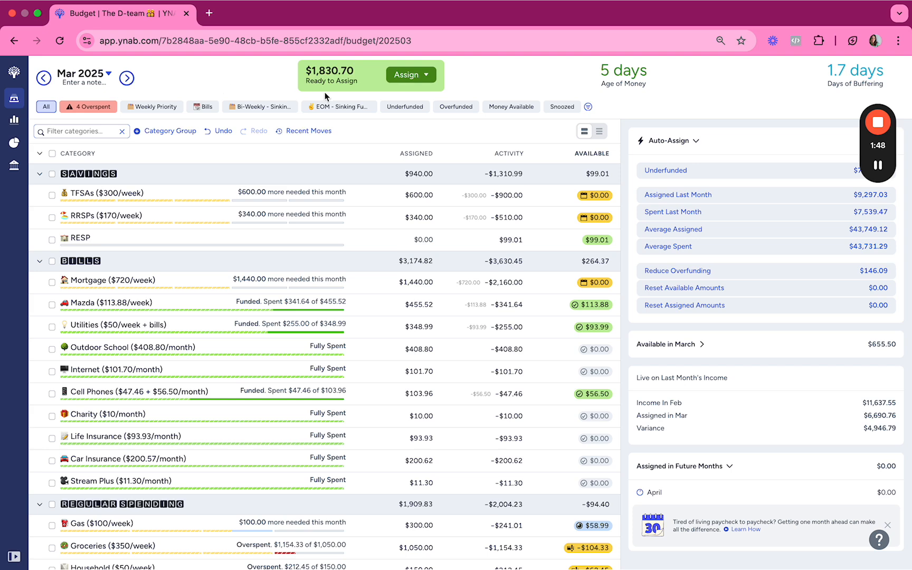
Check the amount ready to assign in March 2025
left_click_drag(354, 76, 292, 75)
left_click(295, 76)
left_click_drag(357, 71, 302, 69)
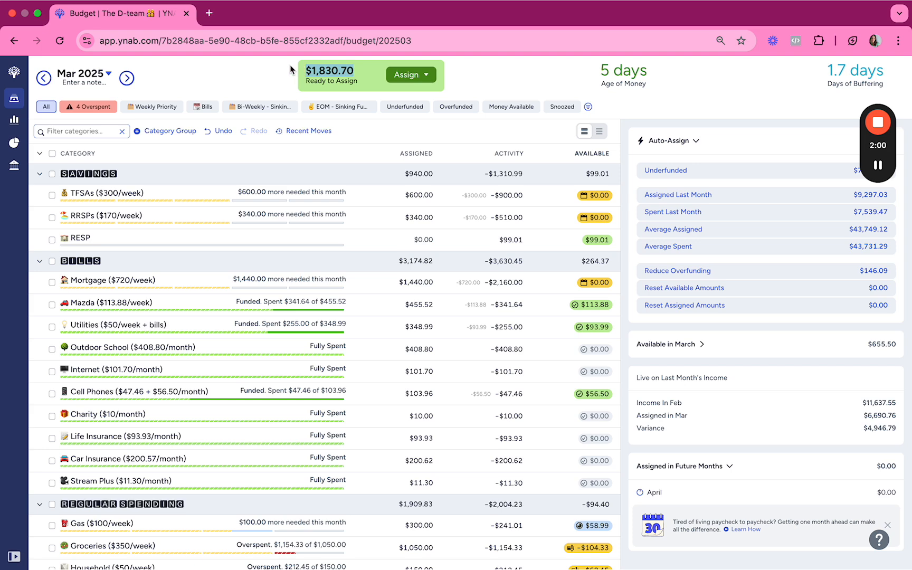
left_click(290, 67)
Show only the overspent categories and set the assigned amount for Gifts & Giving to $100
left_click(89, 108)
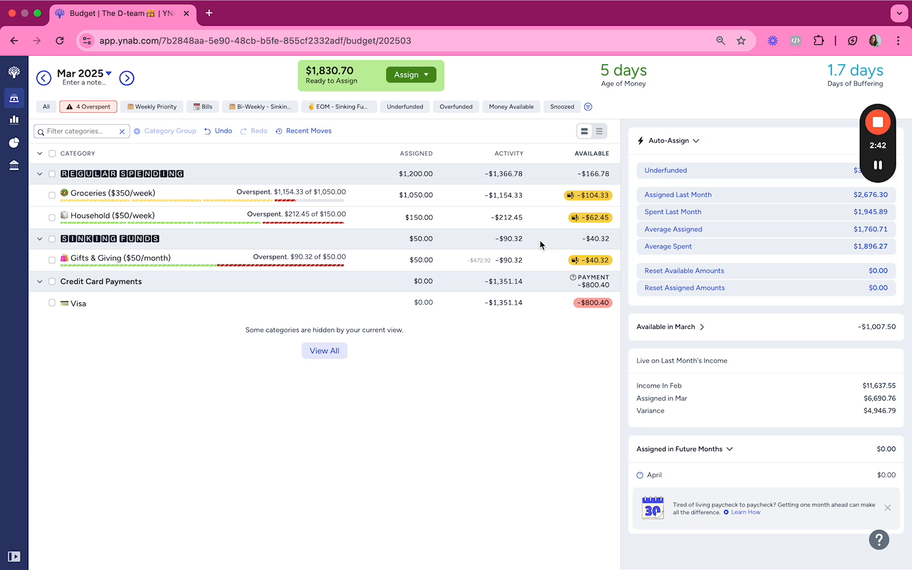
left_click(400, 262)
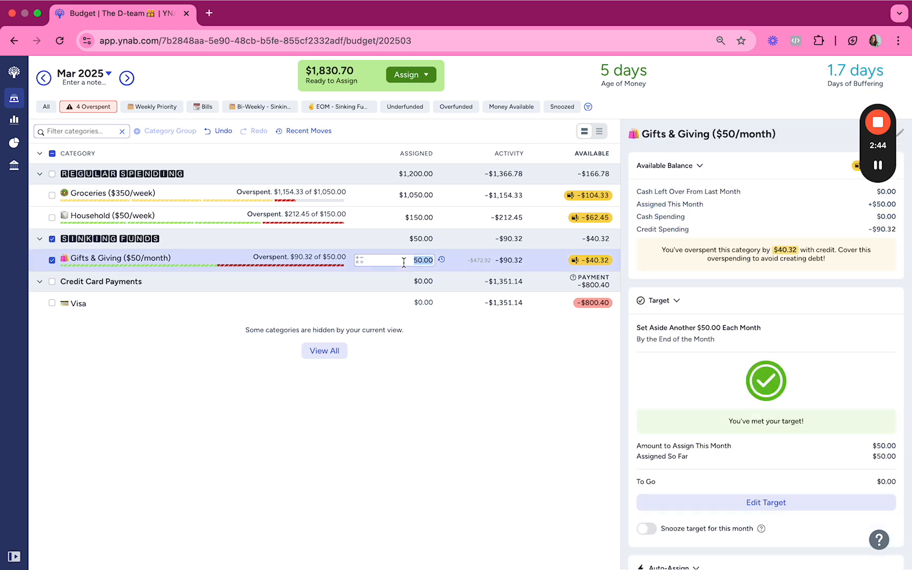
type("100")
key("Return")
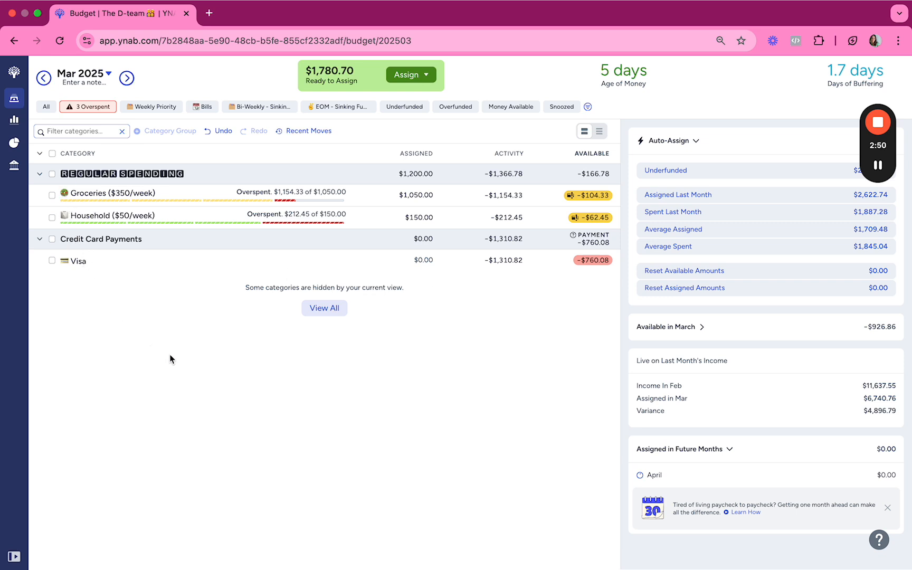
Show the Weekly Priority categories and add $300 to the amount assigned to TFSAs
left_click(168, 111)
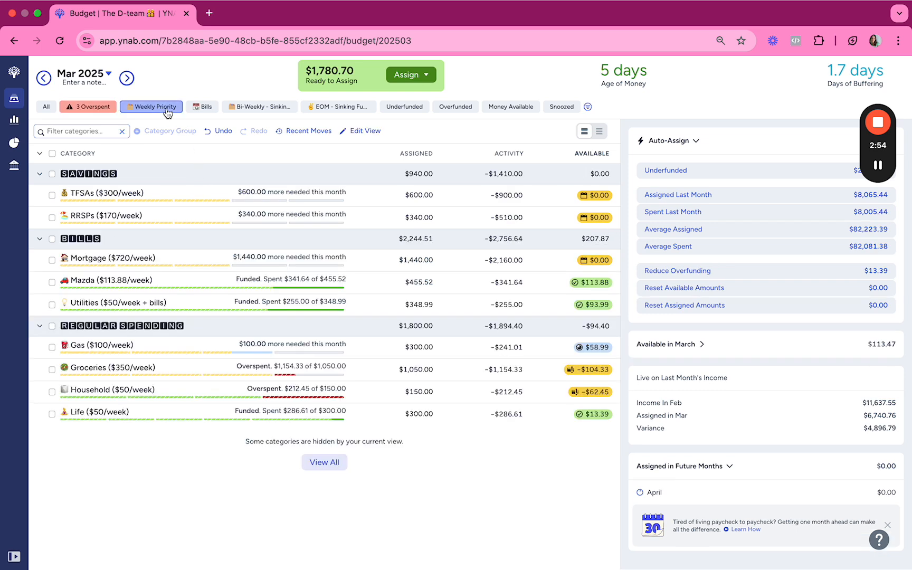
left_click(417, 194)
type("+300")
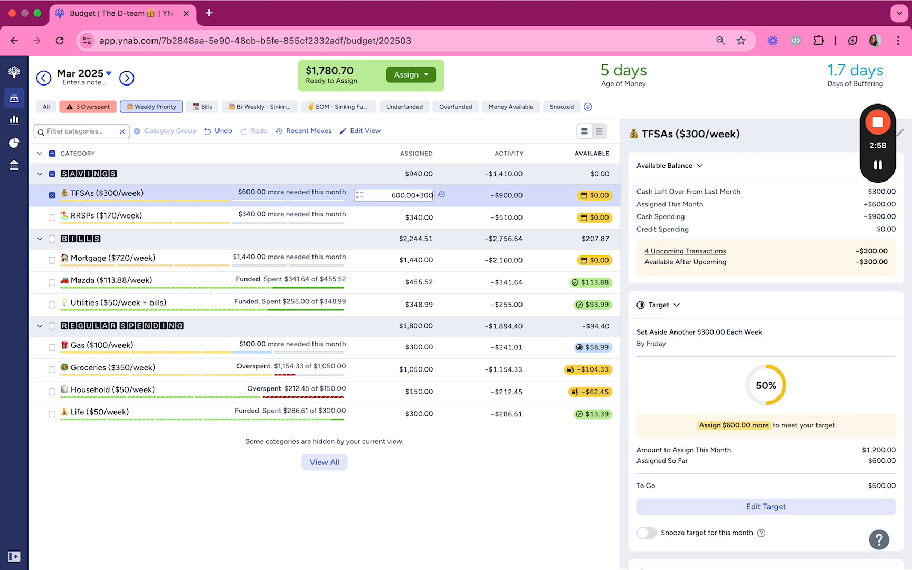
key("Return")
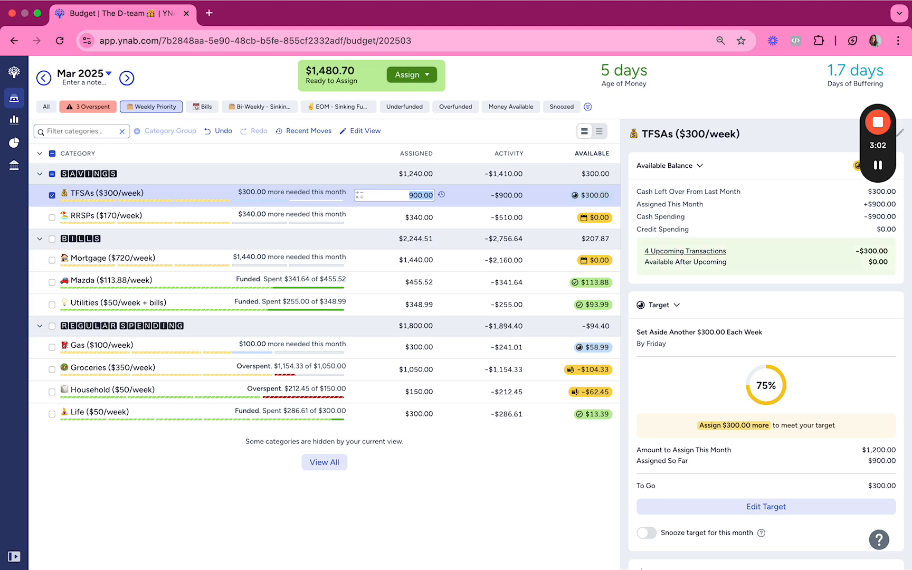
Look over all categories, return to the Weekly Priority view and check the history of money moves for TFSAs
left_click(46, 108)
scroll(211, 315, "down", 6)
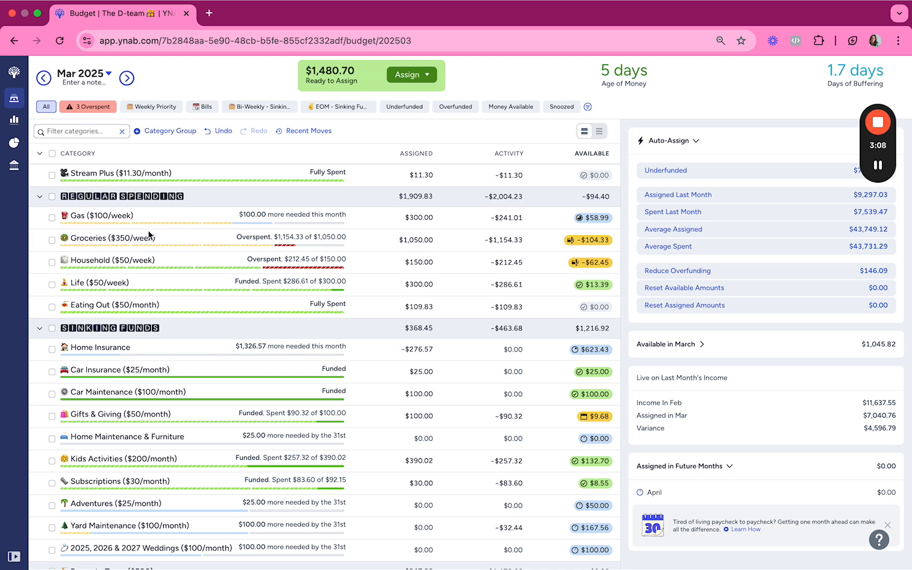
left_click(159, 108)
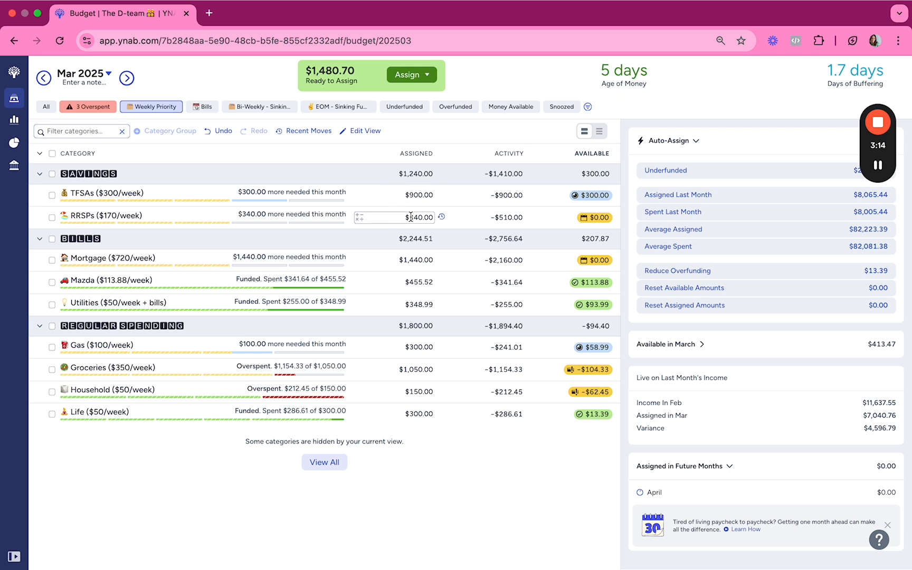
left_click(442, 194)
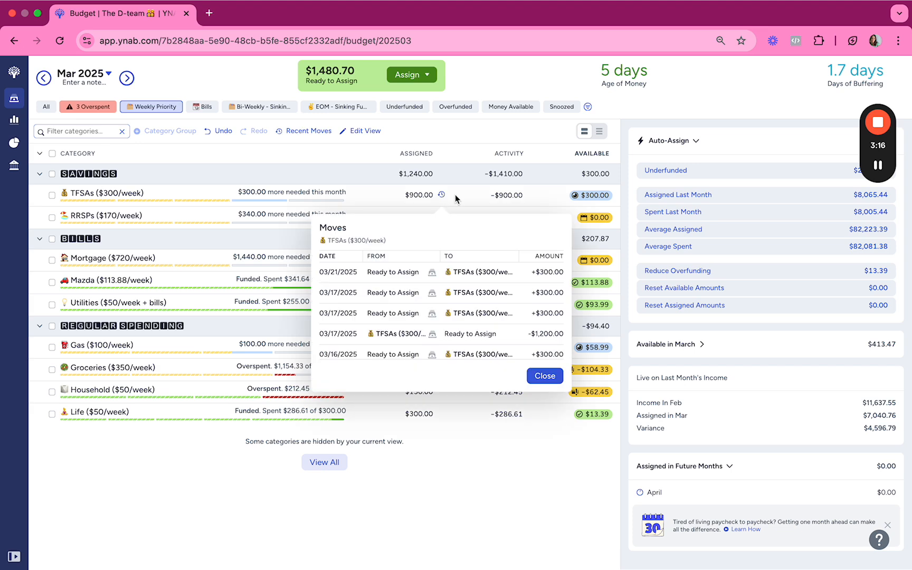
left_click(467, 198)
Add $170 to the amount assigned to RRSPs and $720 to the amount assigned to Mortgage
left_click(410, 220)
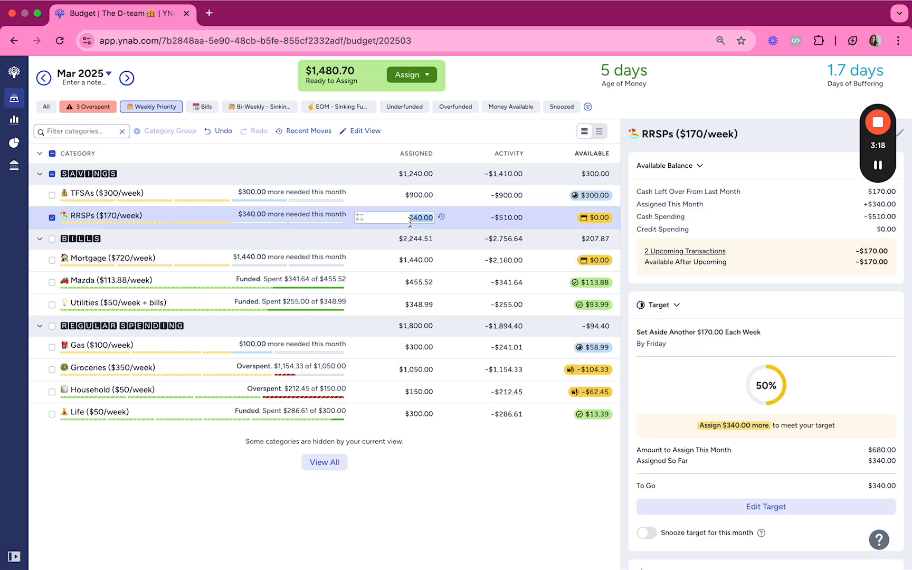
type("+170")
key("Return")
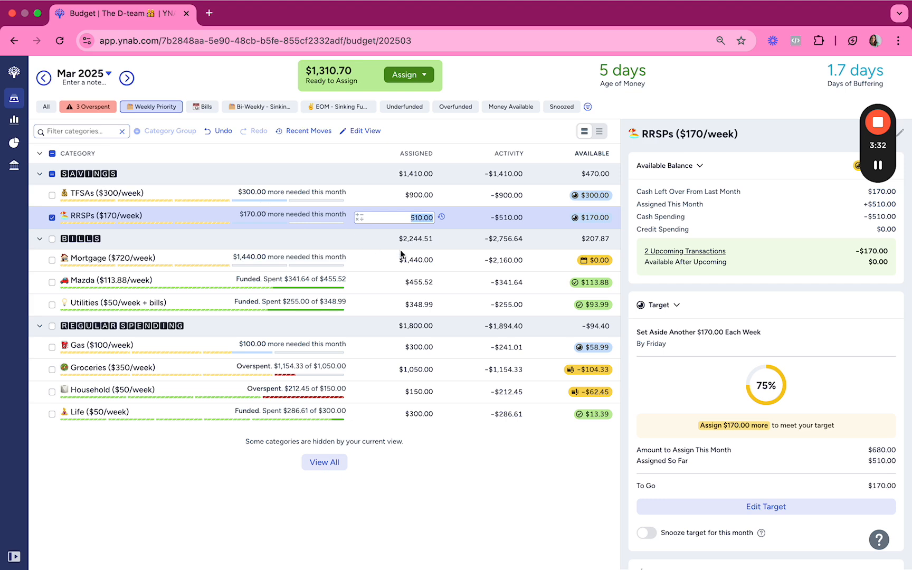
left_click(417, 259)
type("+720")
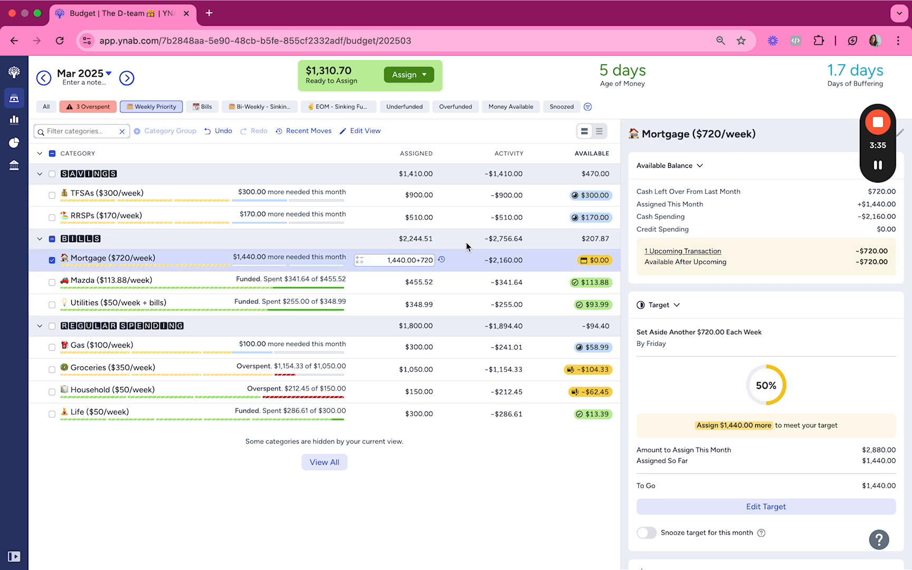
key("Return")
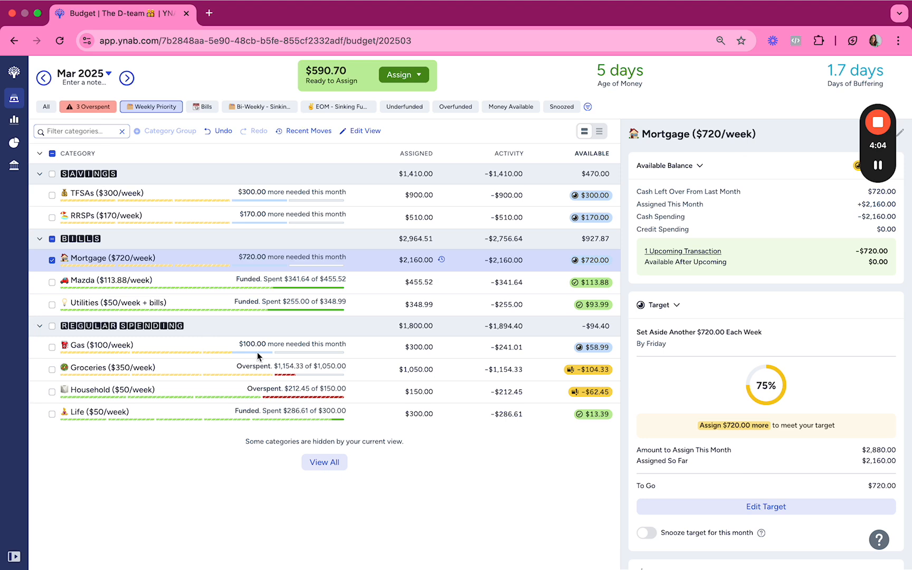
Set the assigned amount for Gas to $400 and deselect the category
left_click(406, 344)
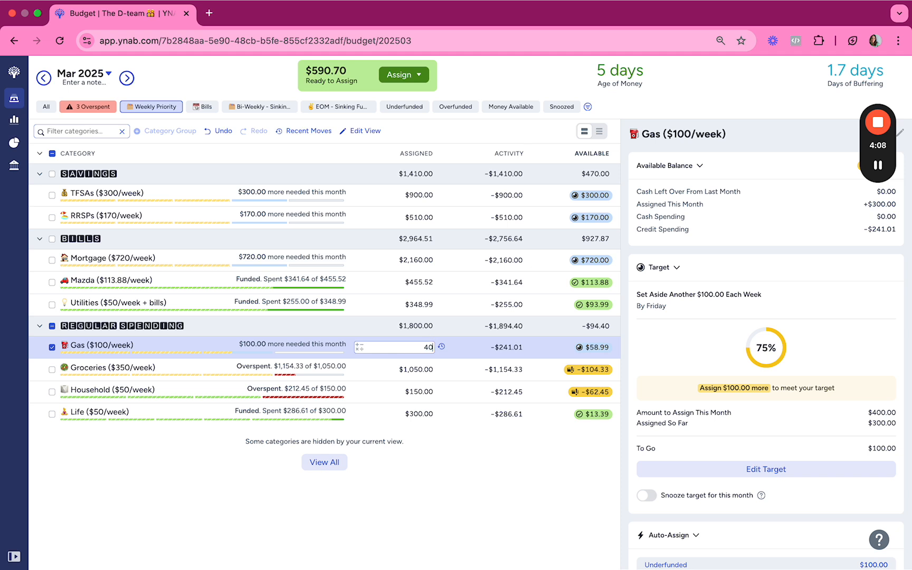
type("400")
key("Return")
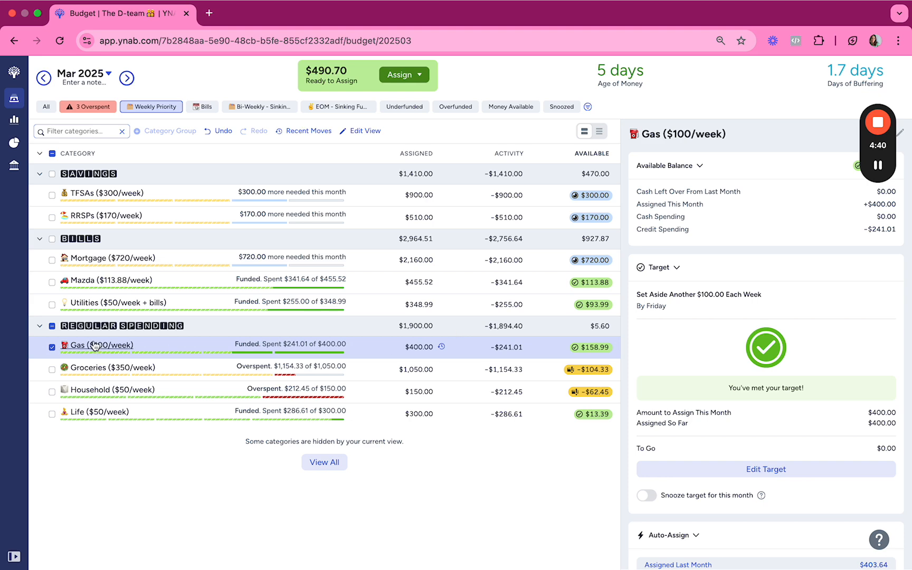
left_click(111, 348)
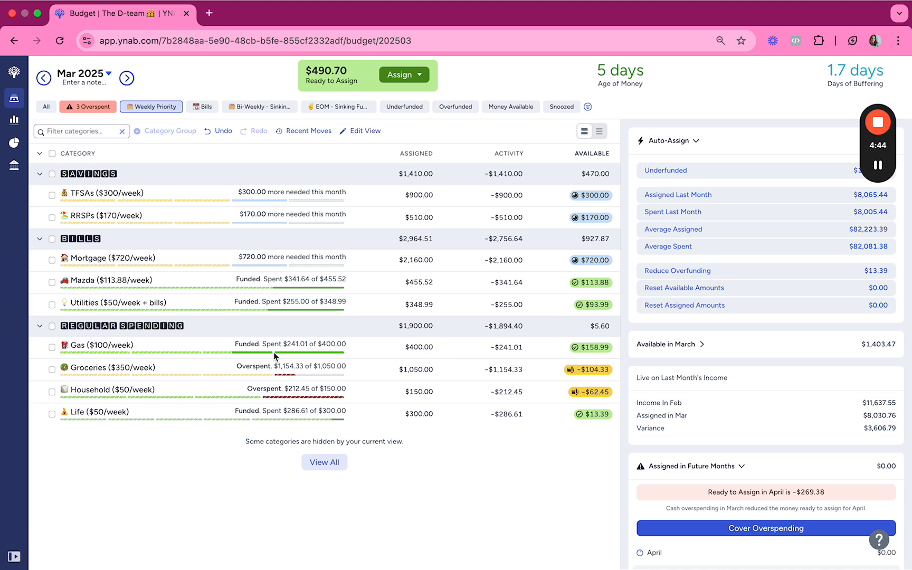
Add $350 to the amount assigned to Groceries
left_click(399, 368)
type("+")
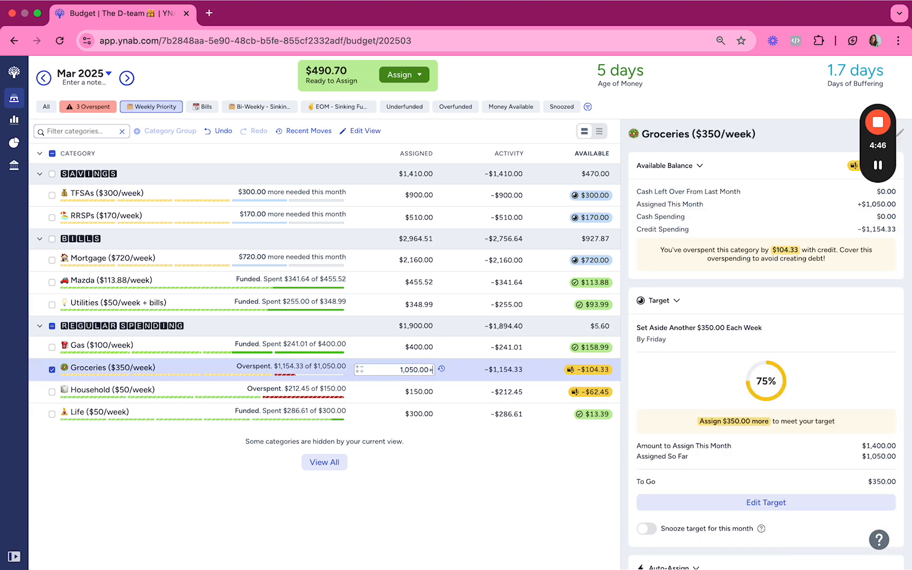
type("350")
key("Return")
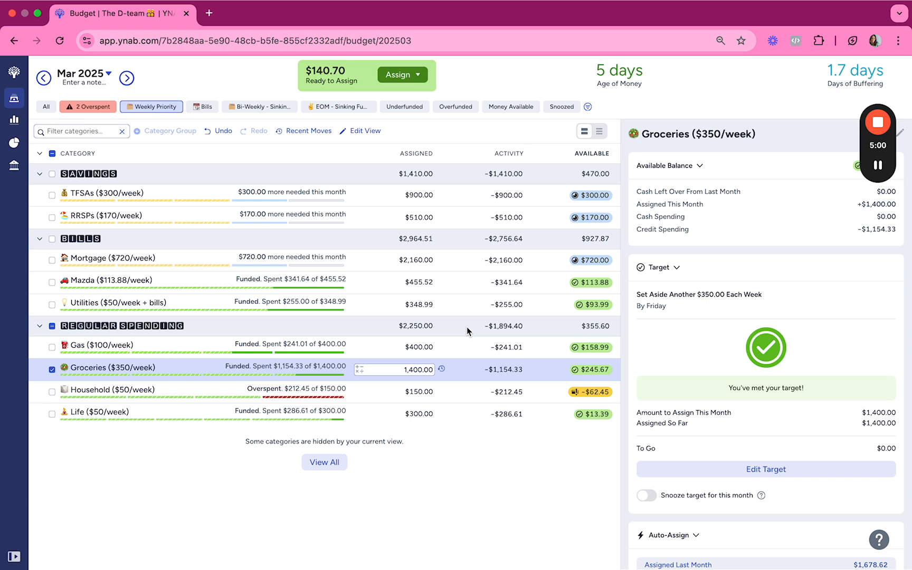
key("Return")
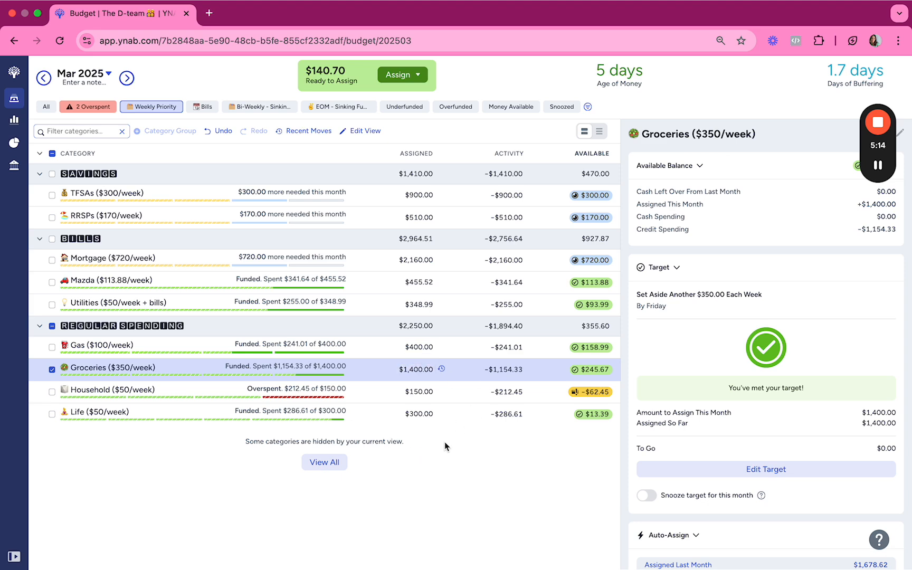
Set the assigned amount for Household to $200
left_click(396, 391)
type("200")
key("Return")
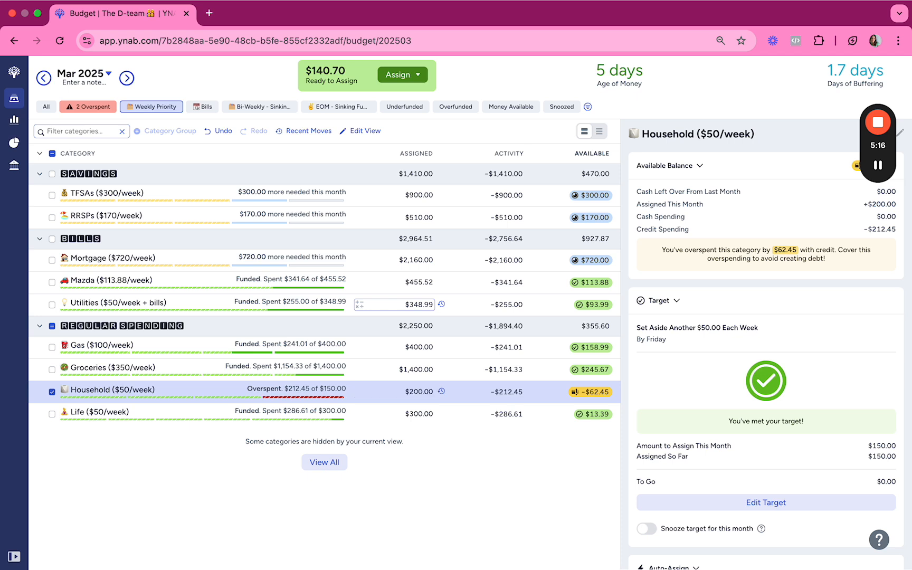
Cover the overspending in the Household category with money from Life
left_click(390, 406)
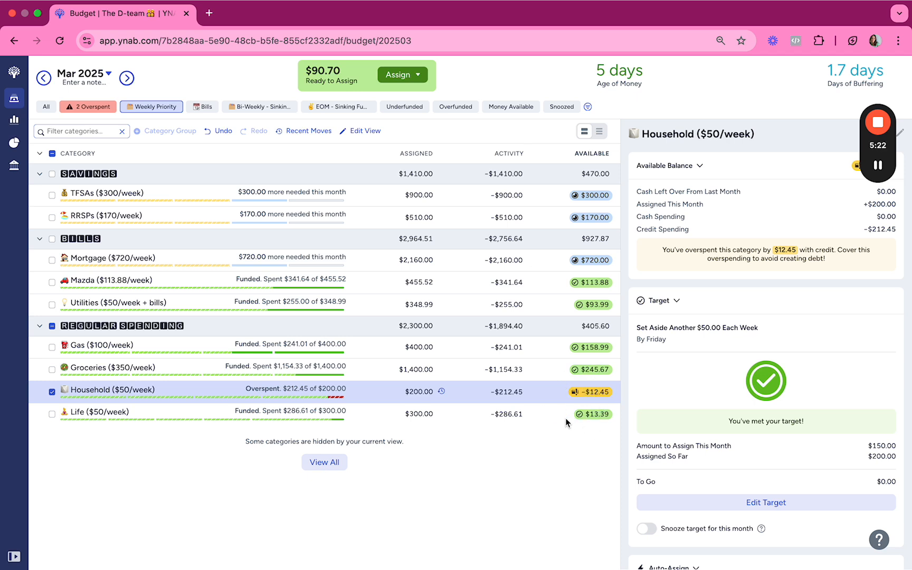
left_click(593, 415)
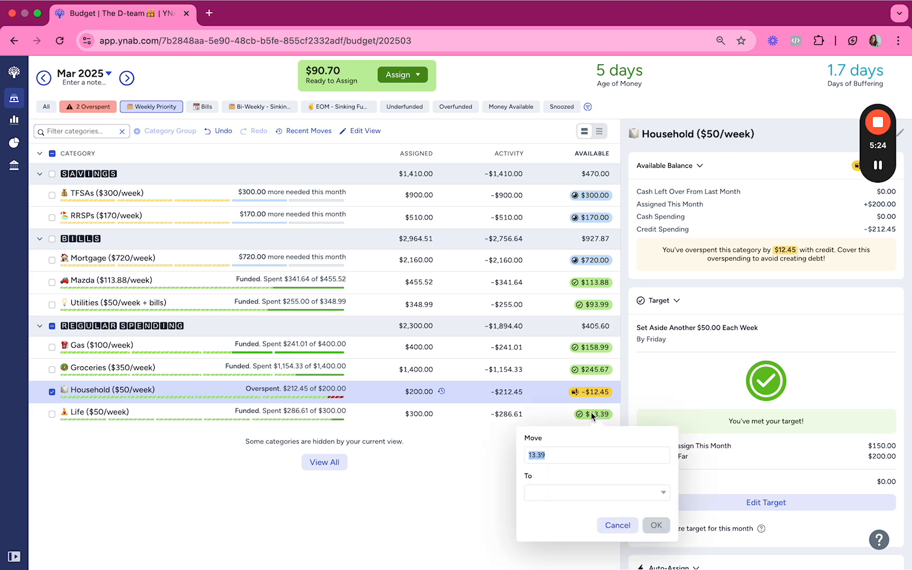
left_click(595, 396)
left_click(592, 391)
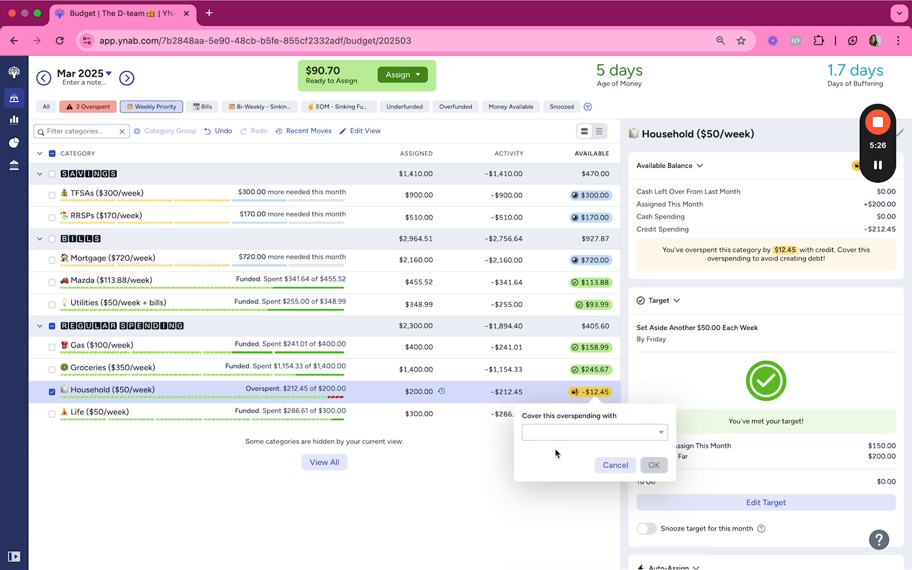
left_click(560, 431)
left_click(559, 311)
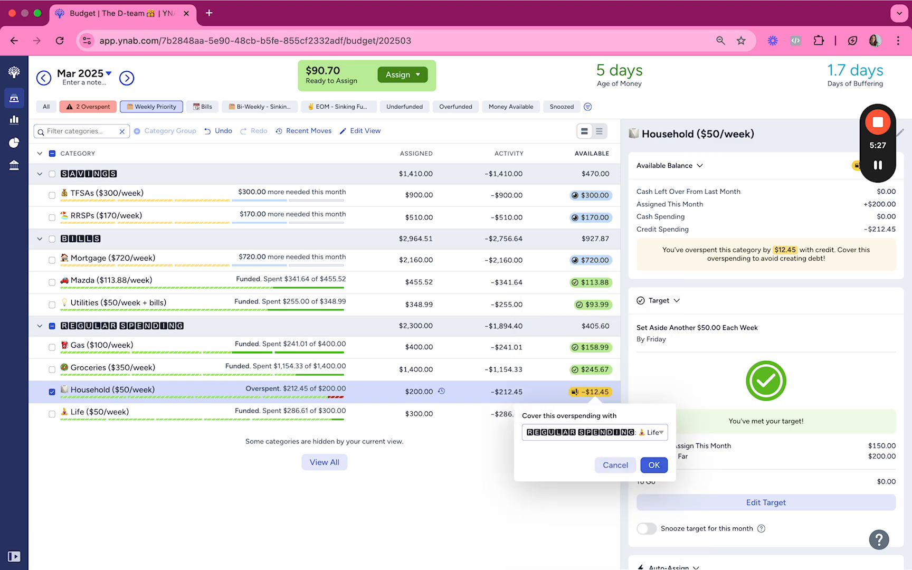
left_click(654, 465)
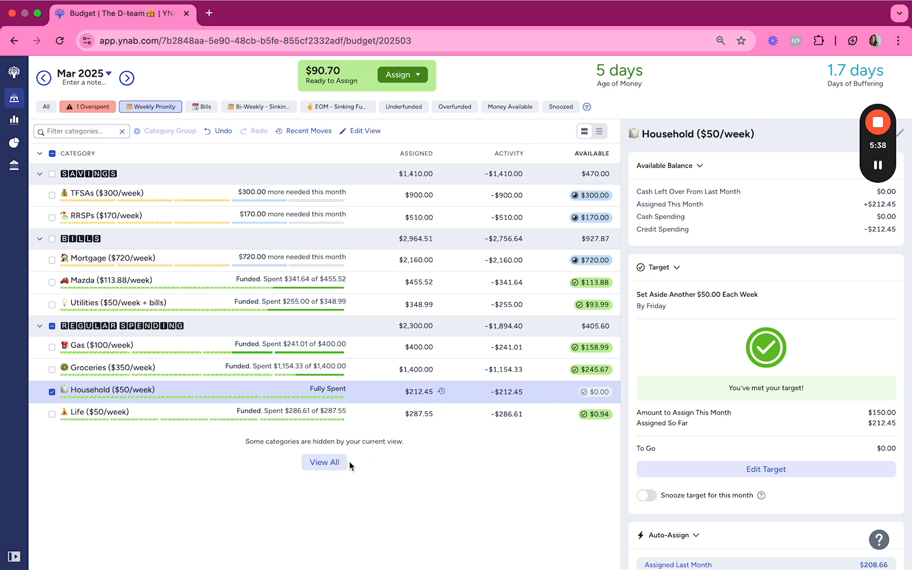
Show all categories and subtract $132.70 from the amount assigned to Kids Activities
left_click(319, 463)
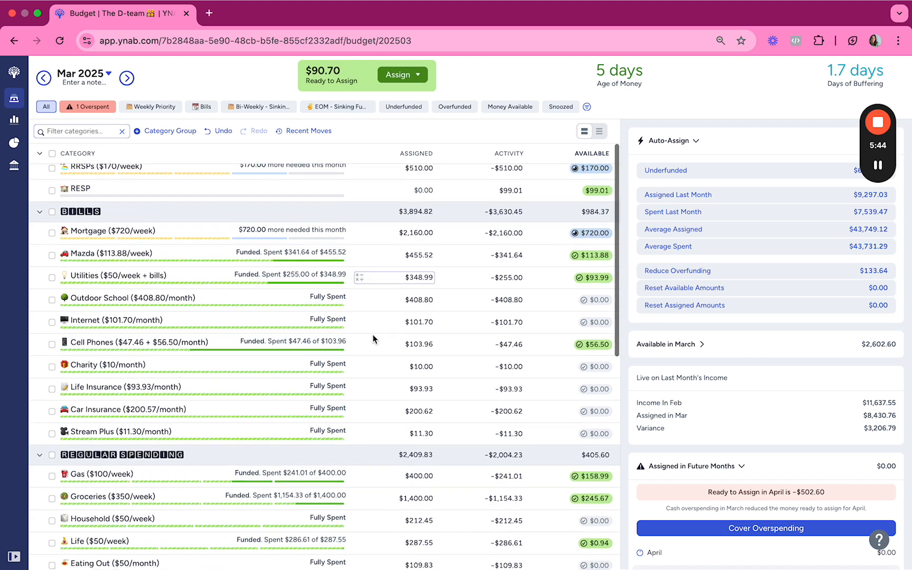
scroll(481, 346, "down", 3)
scroll(480, 345, "down", 5)
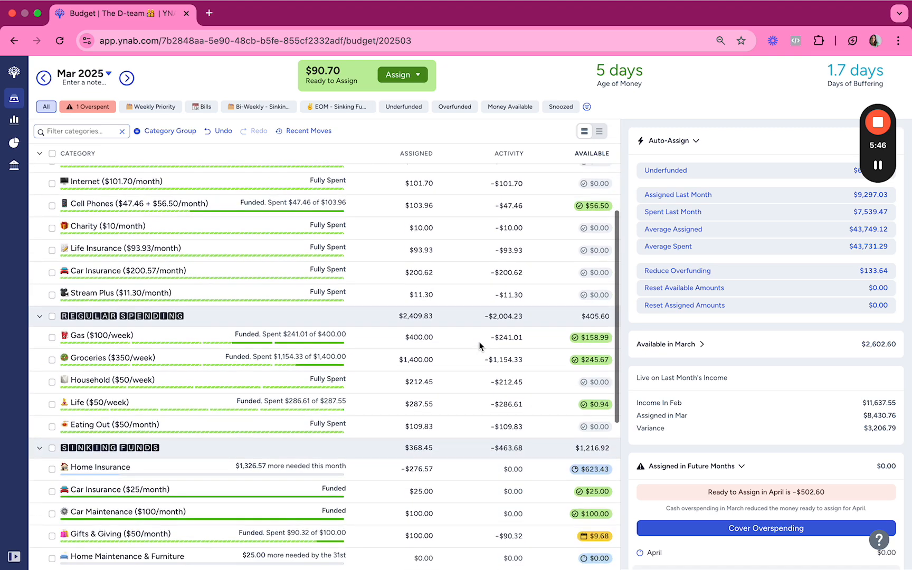
scroll(451, 443, "down", 1)
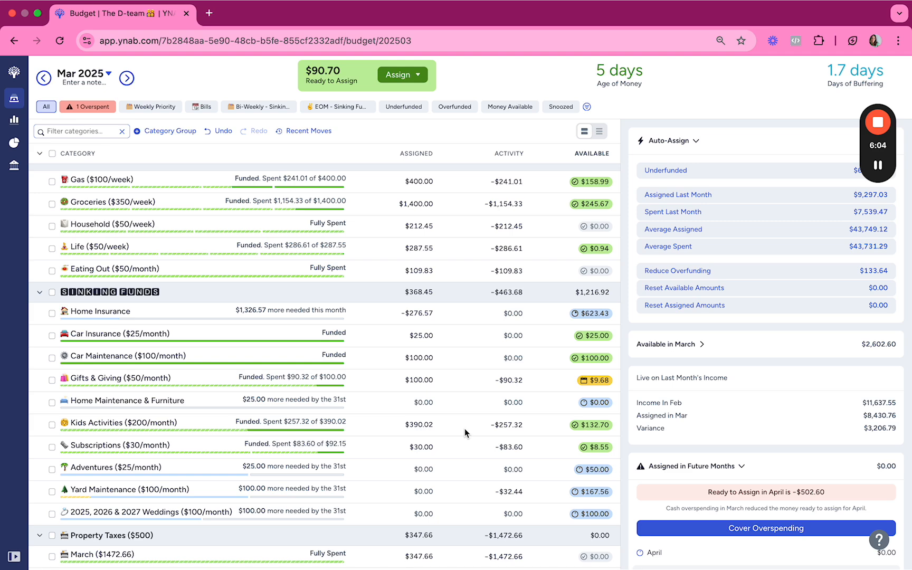
left_click(427, 435)
key("Right")
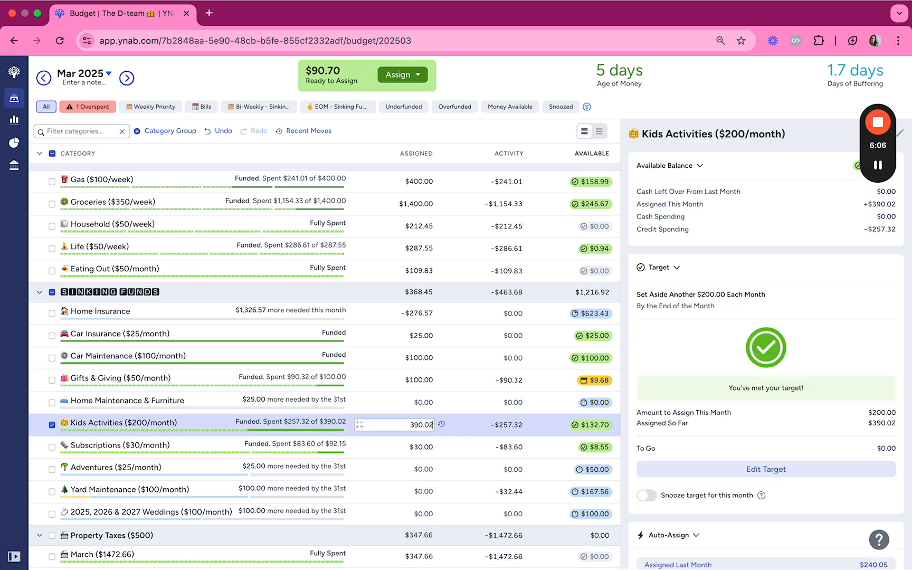
type("-132.70")
key("Return")
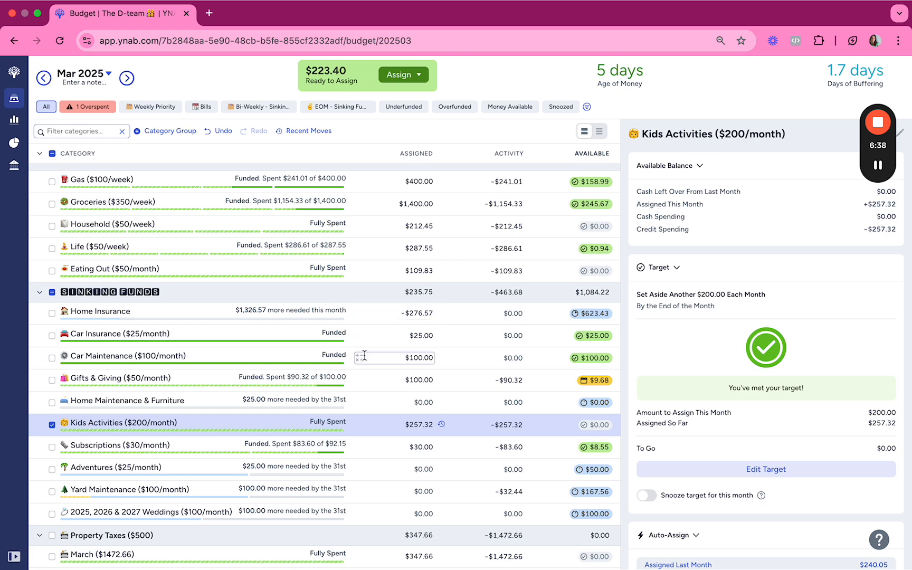
Assign $25 to Home Maintenance & Furniture and $25 to Adventures
left_click(418, 402)
type("25")
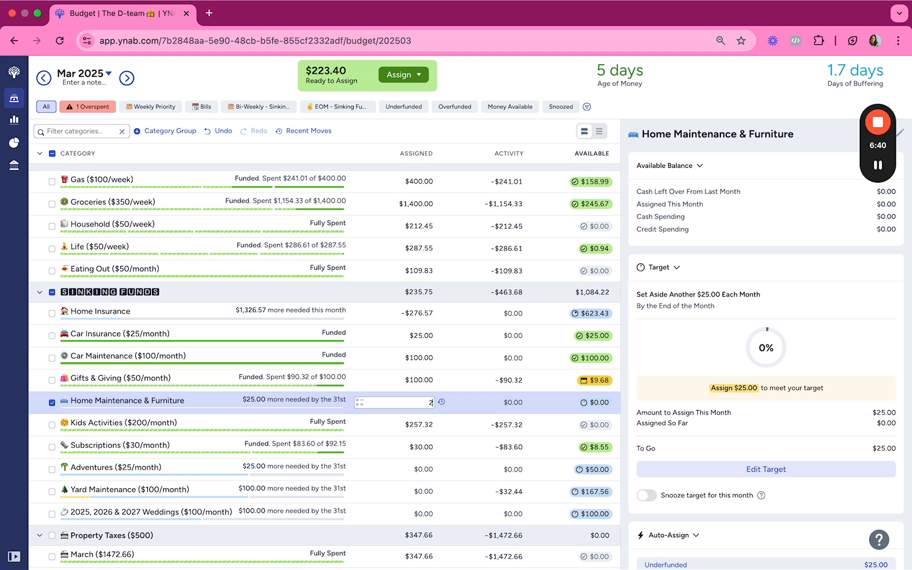
key("Return")
key("Return")
key("Return")
type("25")
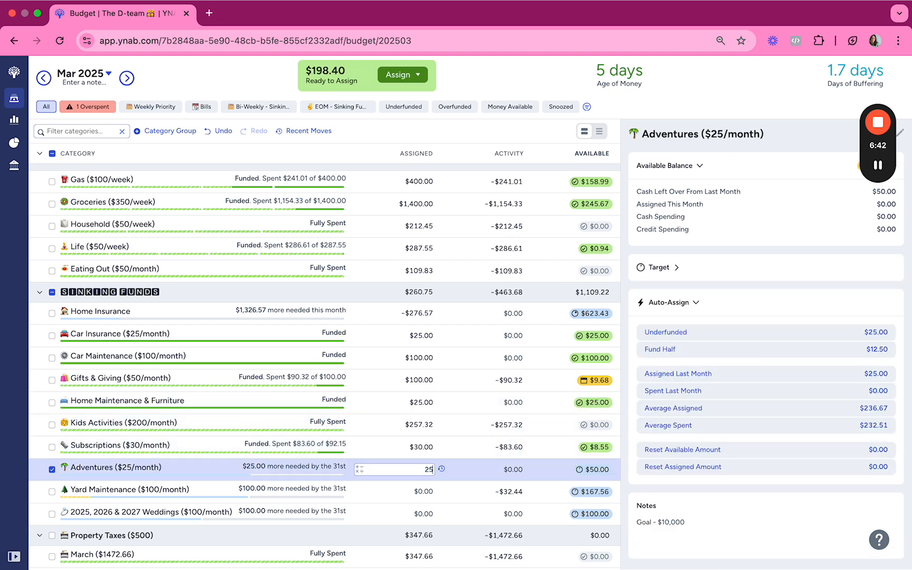
key("Return")
Assign $100 to Yard Maintenance and $100 to the 2025, 2026 & 2027 Weddings category
type("100")
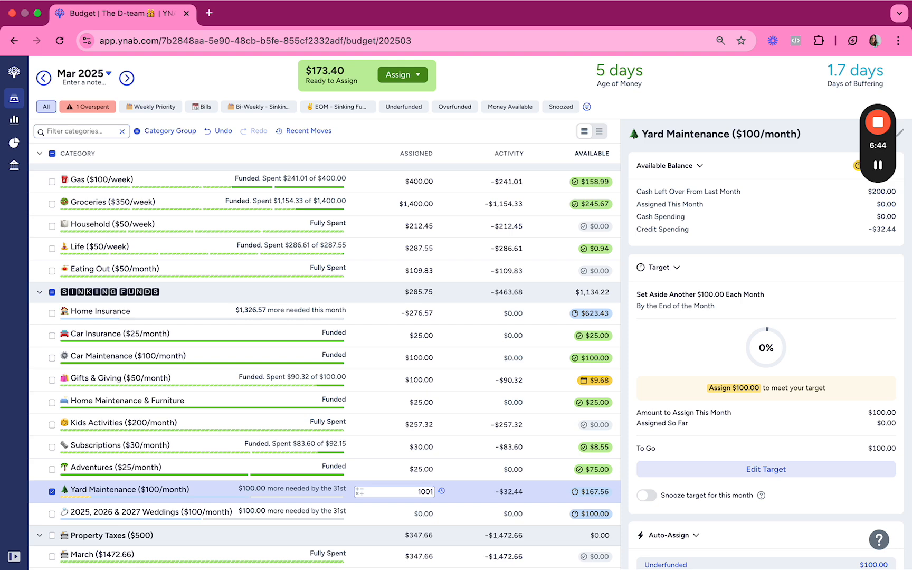
key("Return")
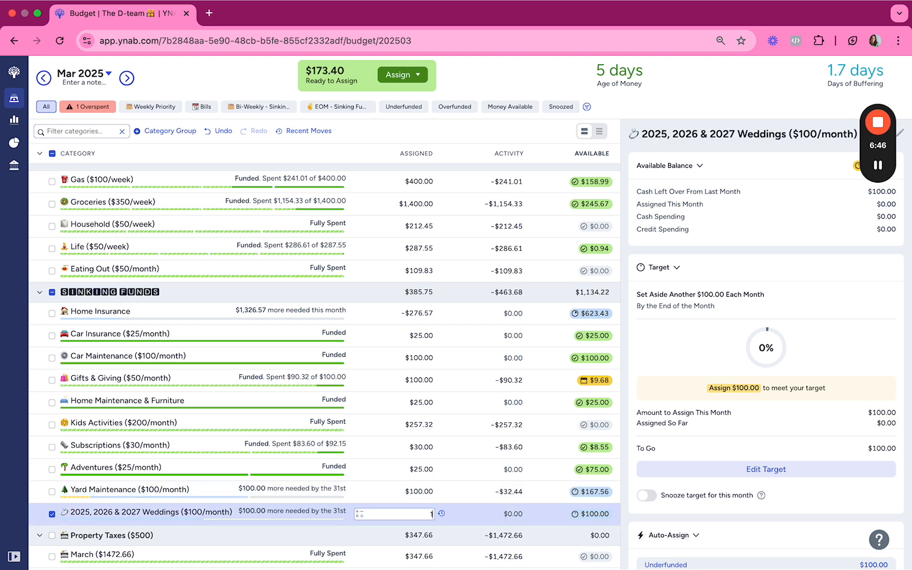
type("100")
key("Return")
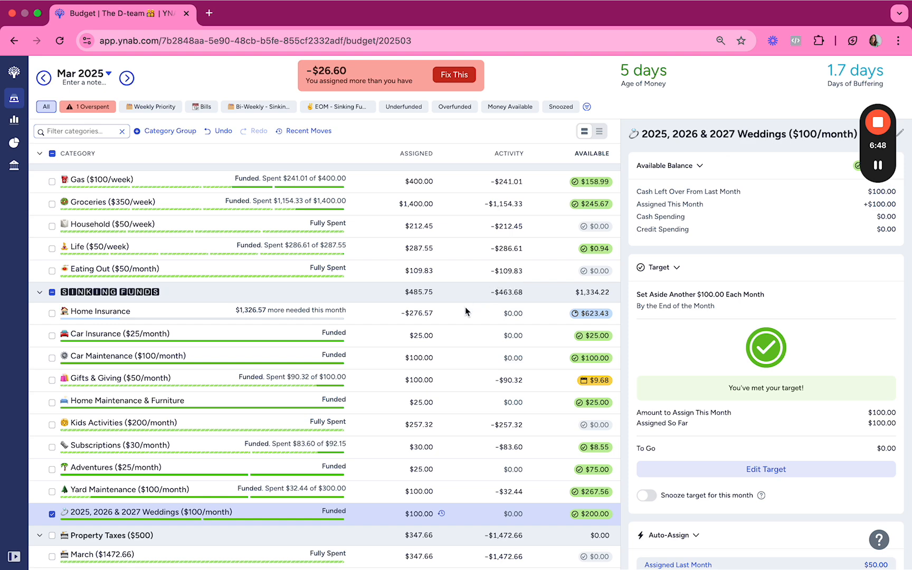
Subtract $25 from the amount assigned to the 2025, 2026 & 2027 Weddings category
left_click(418, 512)
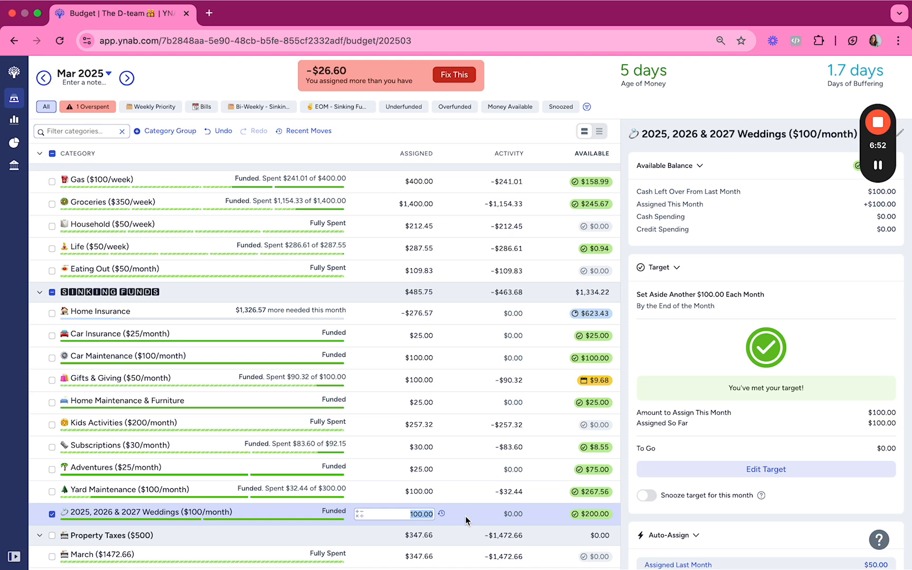
scroll(472, 512, "down", 1)
key("Right")
type("-15")
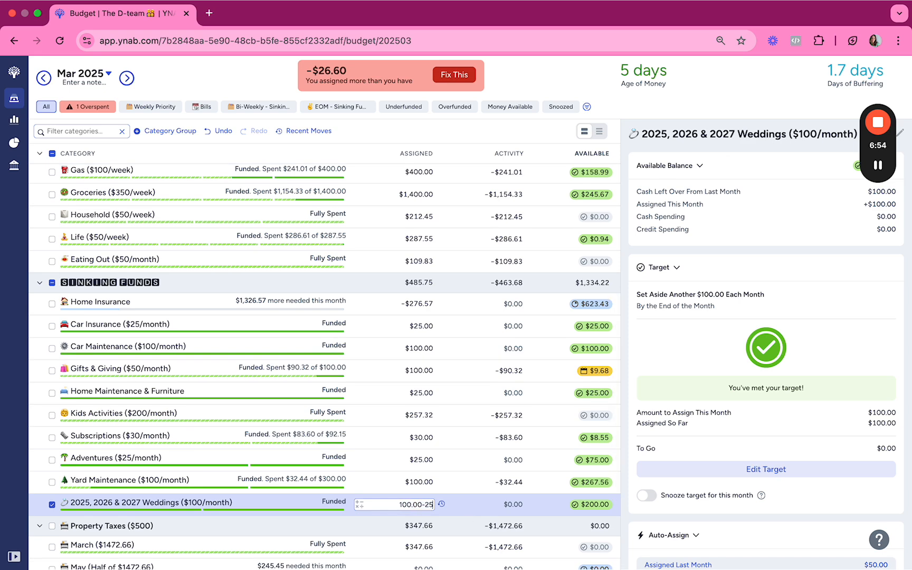
key("Return")
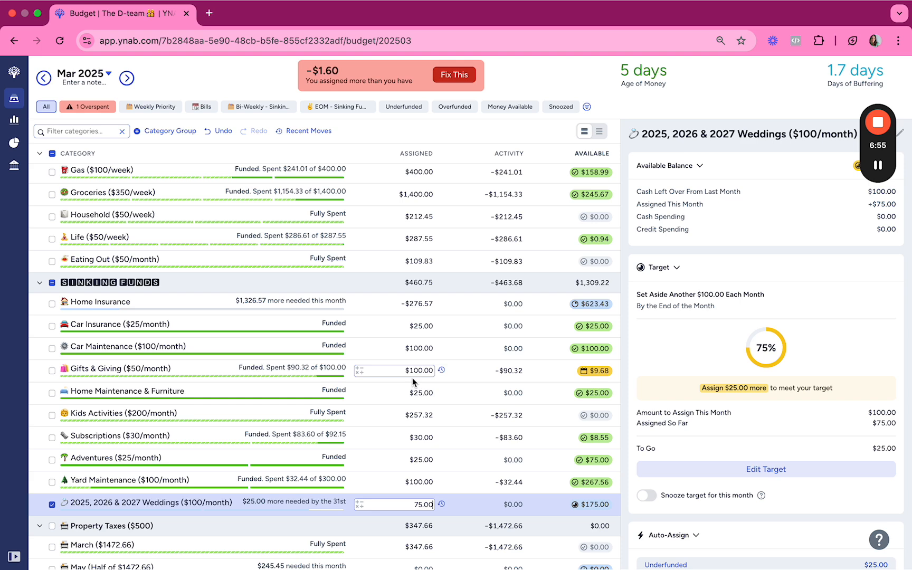
Subtract $1.60 from the amount assigned to Home Insurance
left_click(418, 309)
key("Right")
type("-1.")
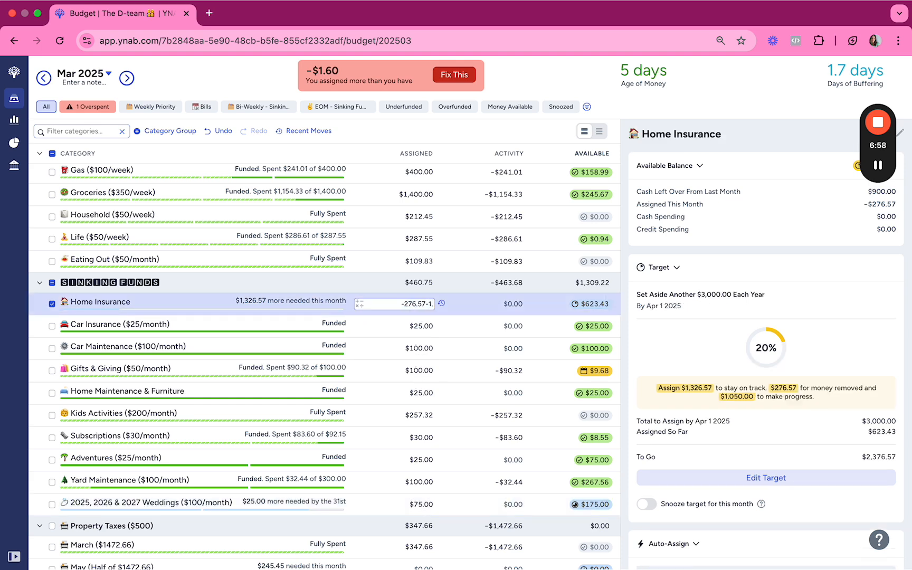
type("6")
key("Return")
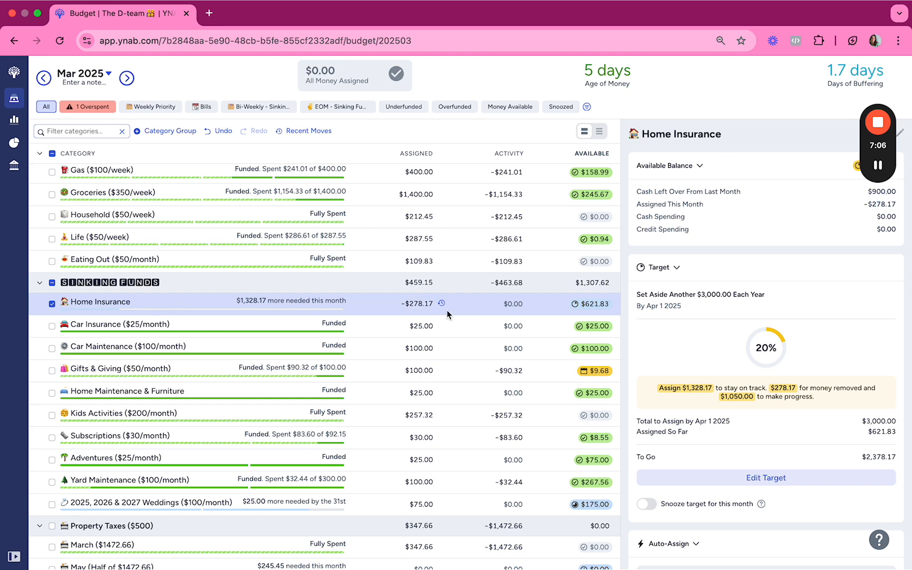
Assign $250 to the May category under Property Taxes
scroll(404, 525, "down", 3)
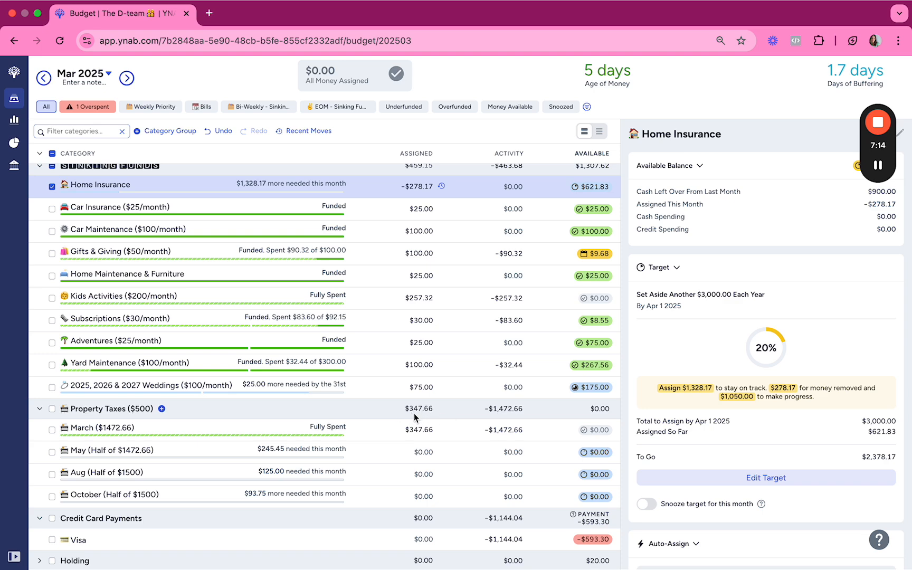
left_click(427, 449)
type("250")
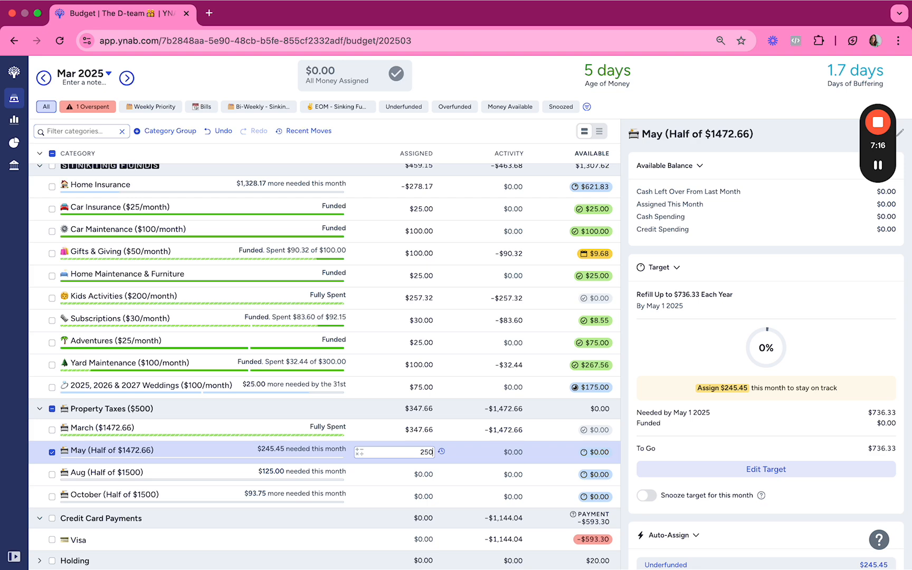
key("Return")
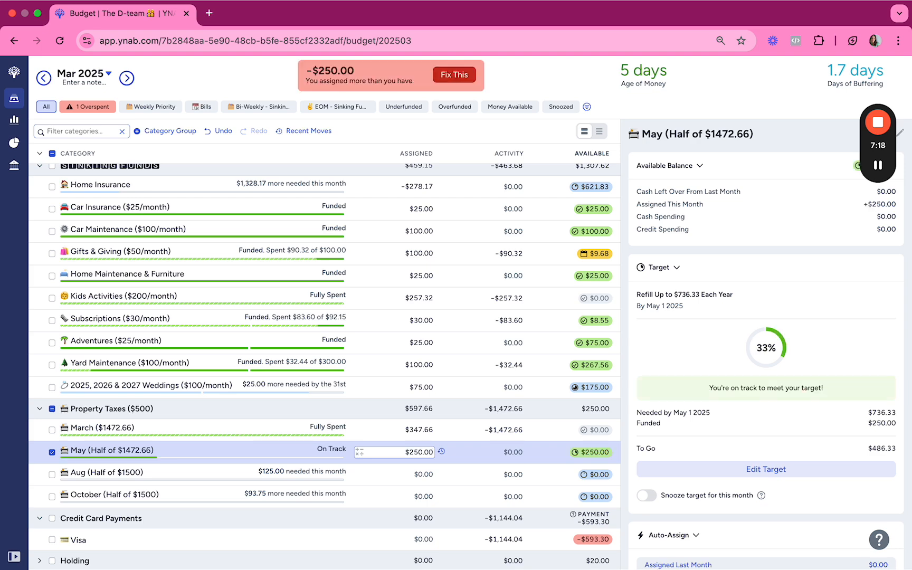
Clear the amount assigned to the May property tax category and set it to $150
left_click(427, 449)
key("BackSpace")
key("Return")
left_click(426, 450)
type("150")
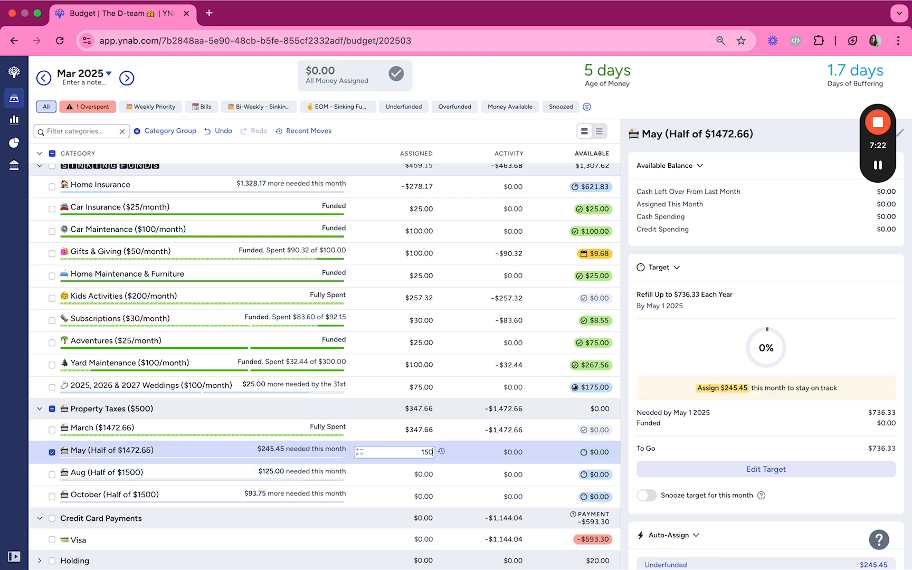
key("Return")
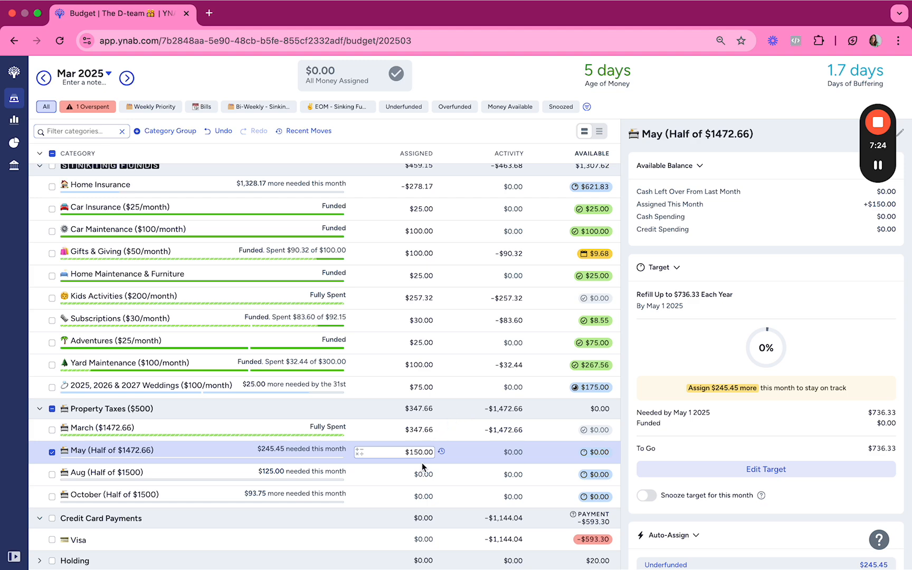
left_click(455, 474)
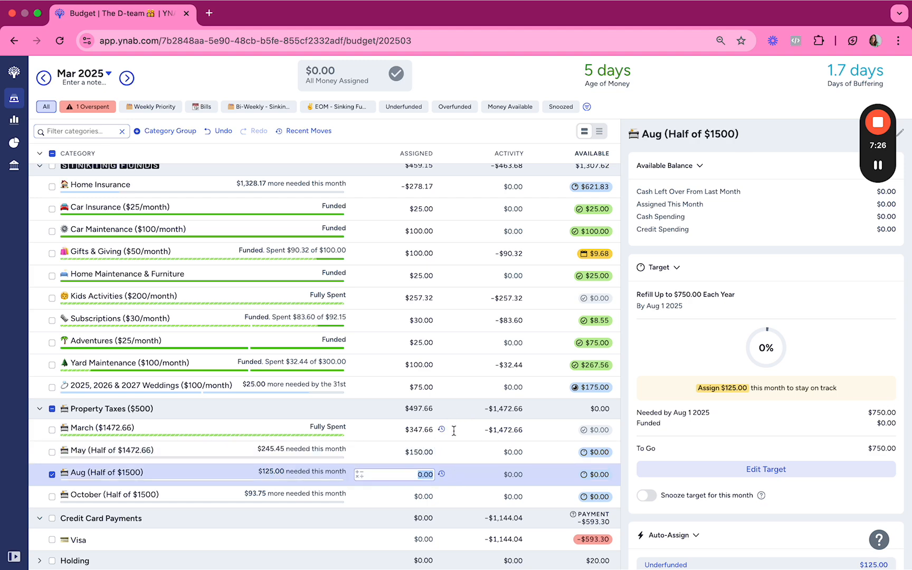
Set the amount assigned to the May property tax category to $0
left_click(419, 450)
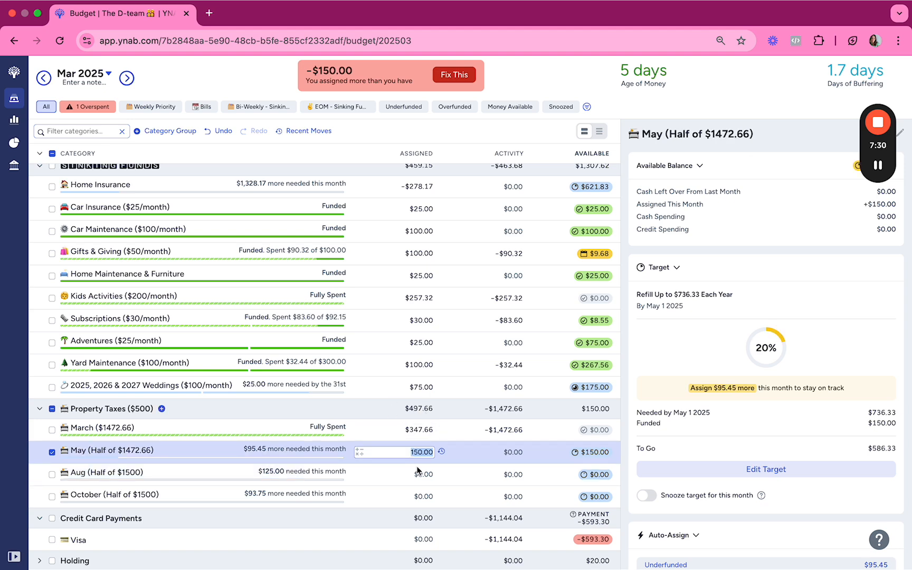
type("0")
key("Return")
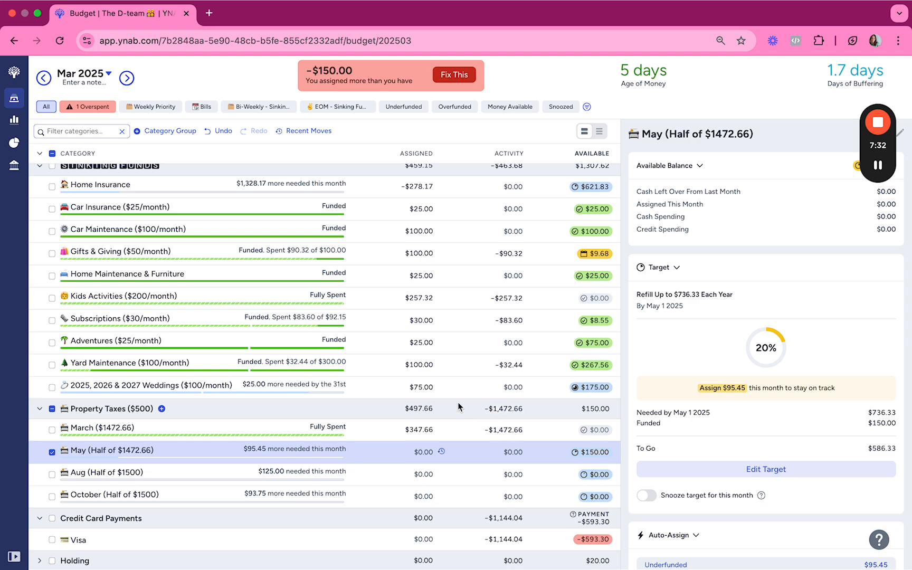
Set the amount assigned to Home Insurance to $400
scroll(458, 406, "up", 3)
scroll(458, 406, "up", 1)
left_click(417, 299)
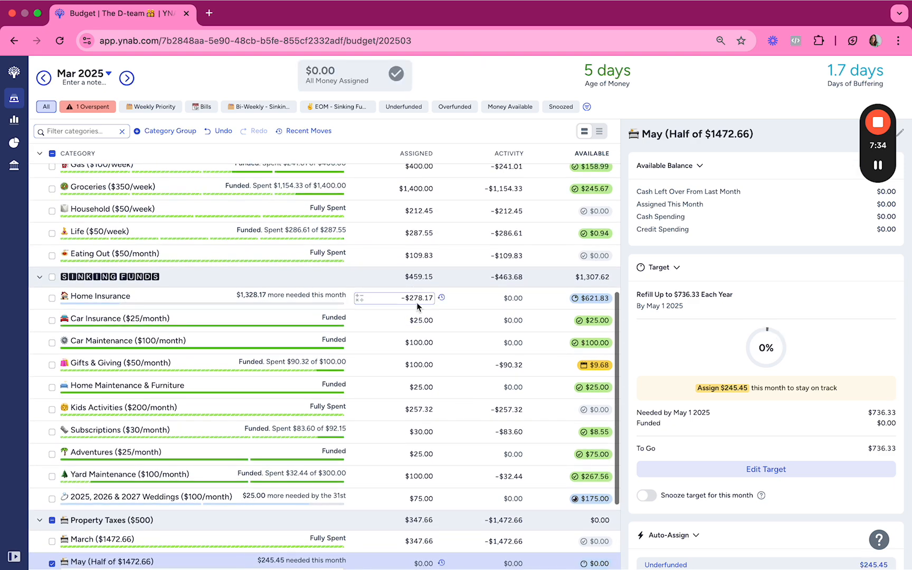
left_click(416, 299)
type("400")
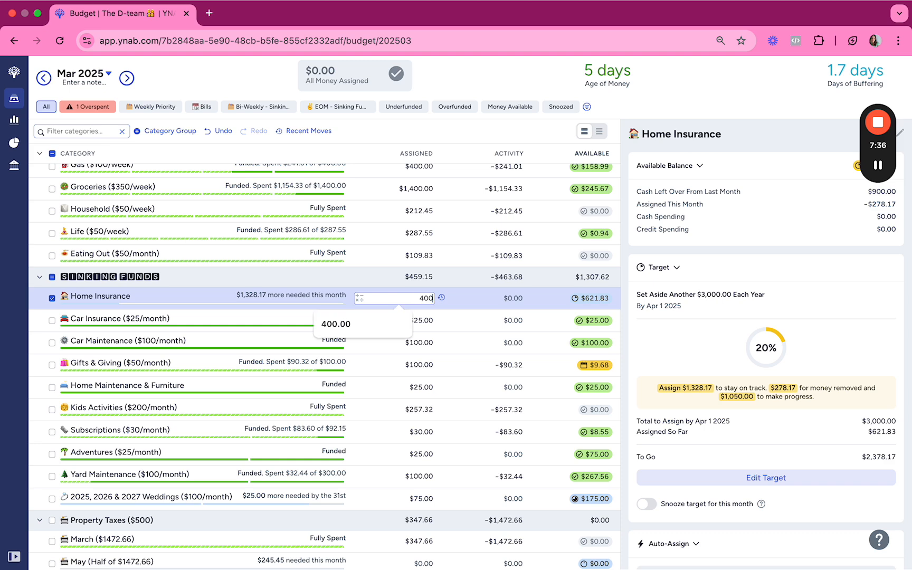
key("Return")
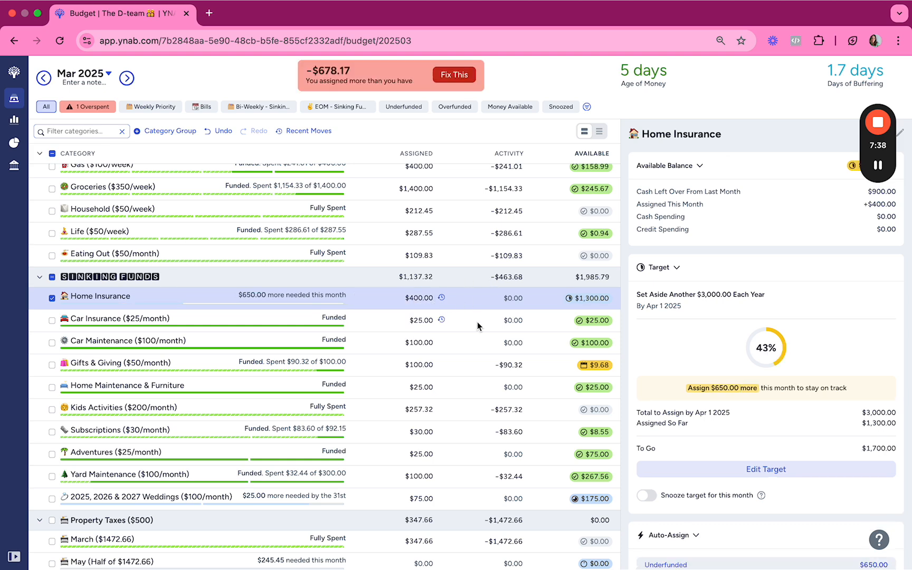
left_click(414, 298)
Under Property Taxes, set the assigned amount for March to $350 and for May to $250
scroll(374, 364, "down", 3)
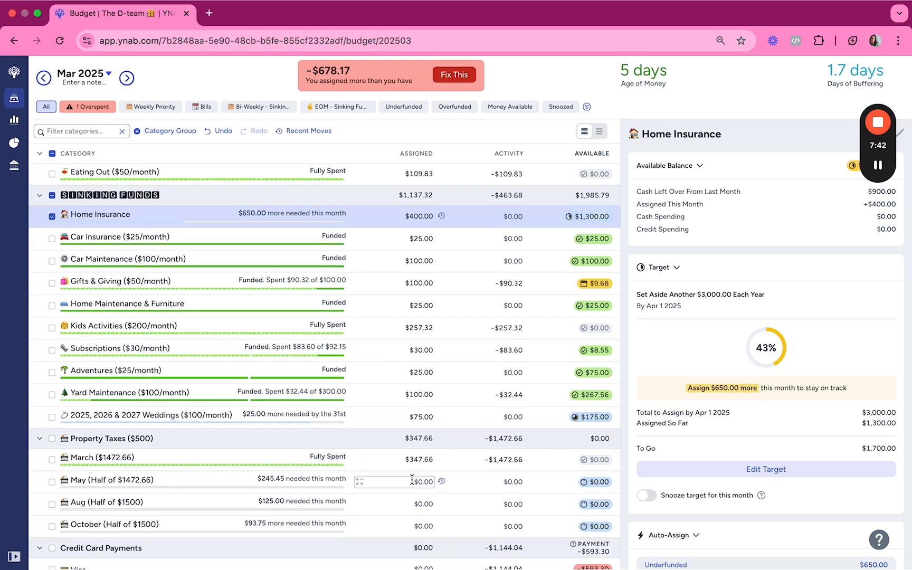
left_click(393, 481)
left_click(393, 458)
type("350")
key("Tab")
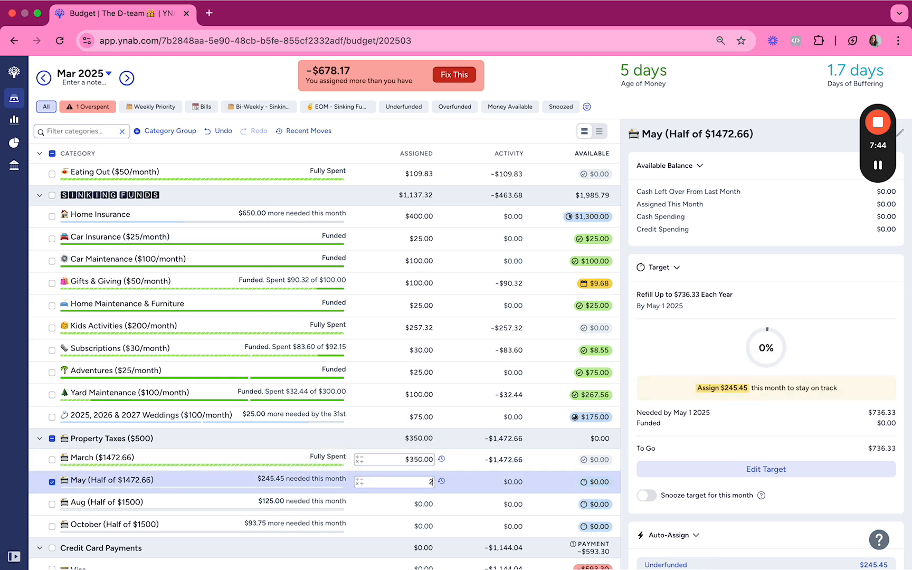
type("250")
key("Return")
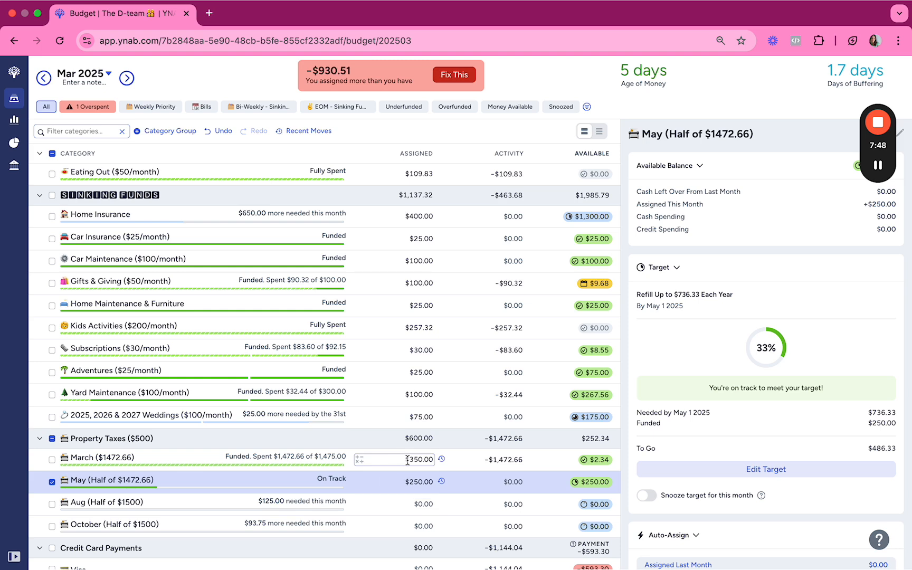
left_click(408, 477)
scroll(331, 246, "up", 10)
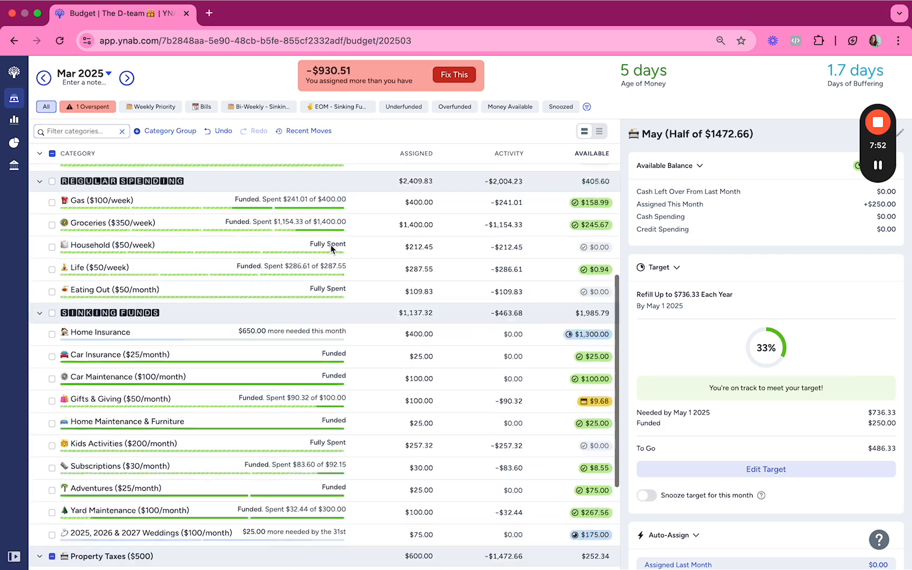
Undo the latest amounts assigned to the March and May property tax categories and to Home Insurance
scroll(330, 244, "up", 2)
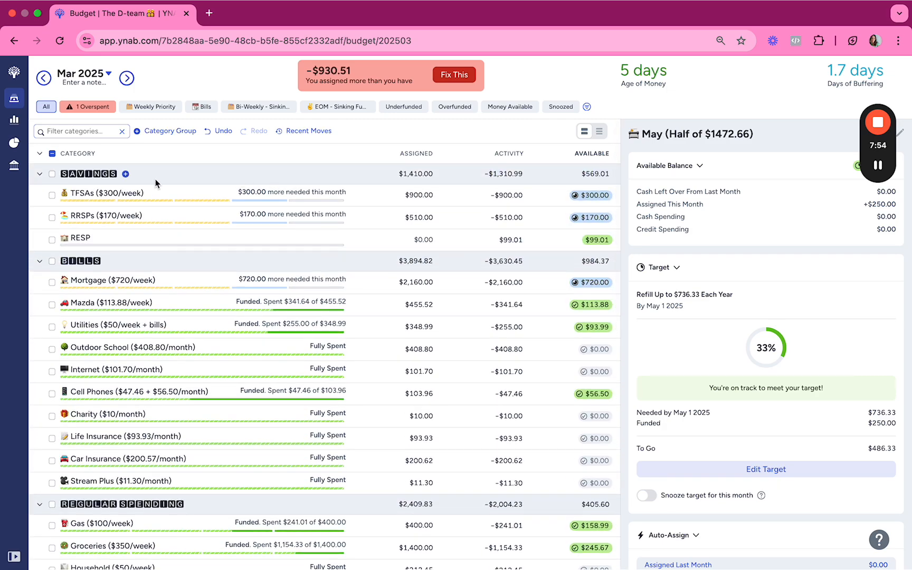
scroll(443, 343, "down", 15)
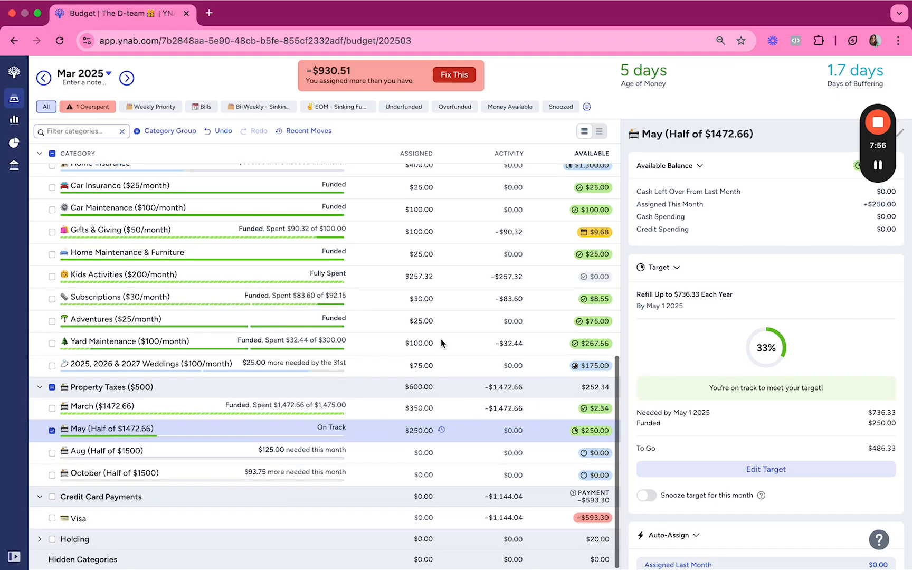
key("super+z")
key("super+z")
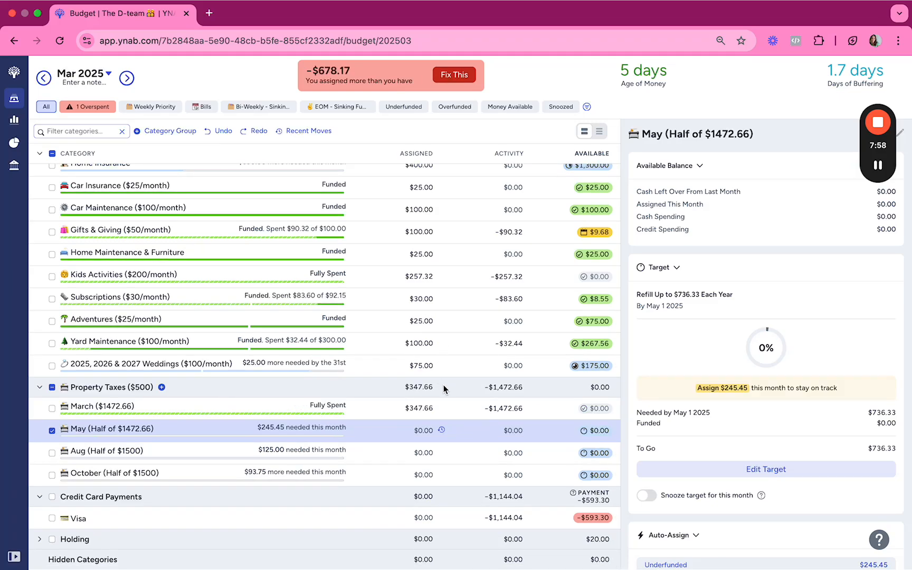
scroll(470, 280, "up", 3)
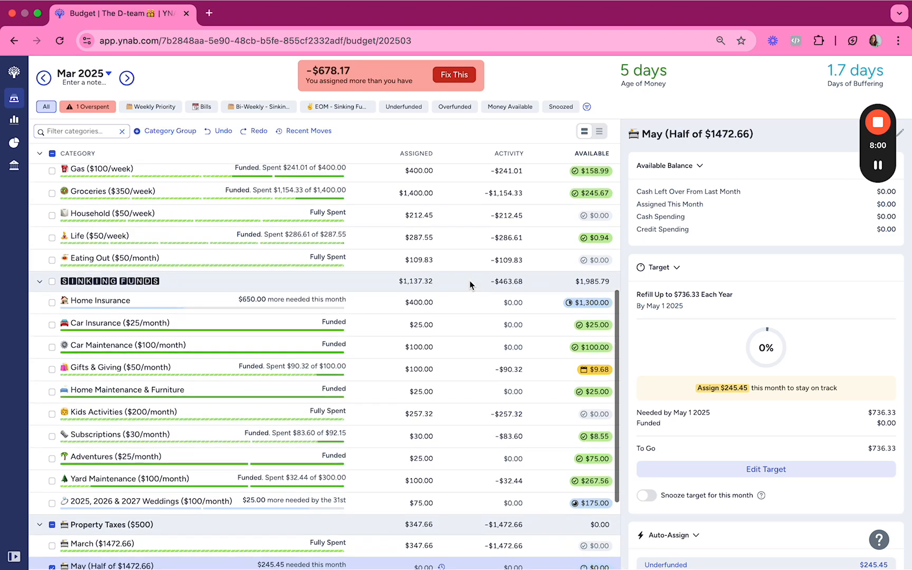
key("super+z")
scroll(468, 328, "down", 3)
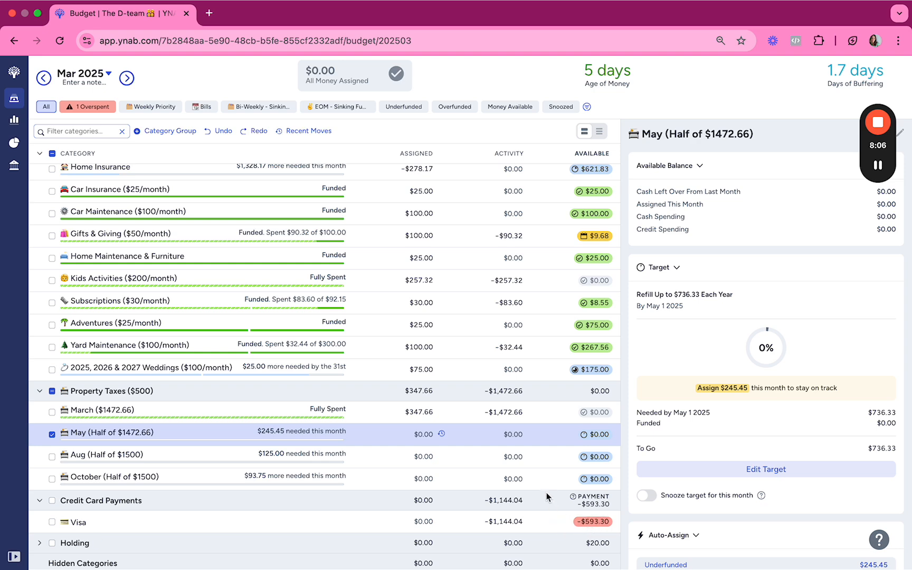
Review the assigned and available amounts across the bills, regular spending, sinking funds, property taxes and credit card categories
scroll(546, 493, "up", 8)
scroll(547, 492, "up", 1)
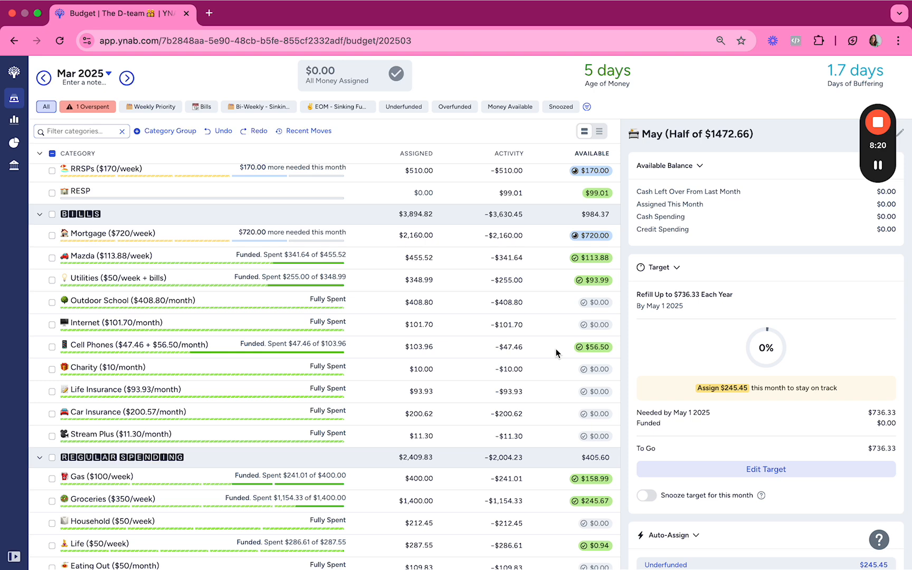
scroll(556, 353, "down", 4)
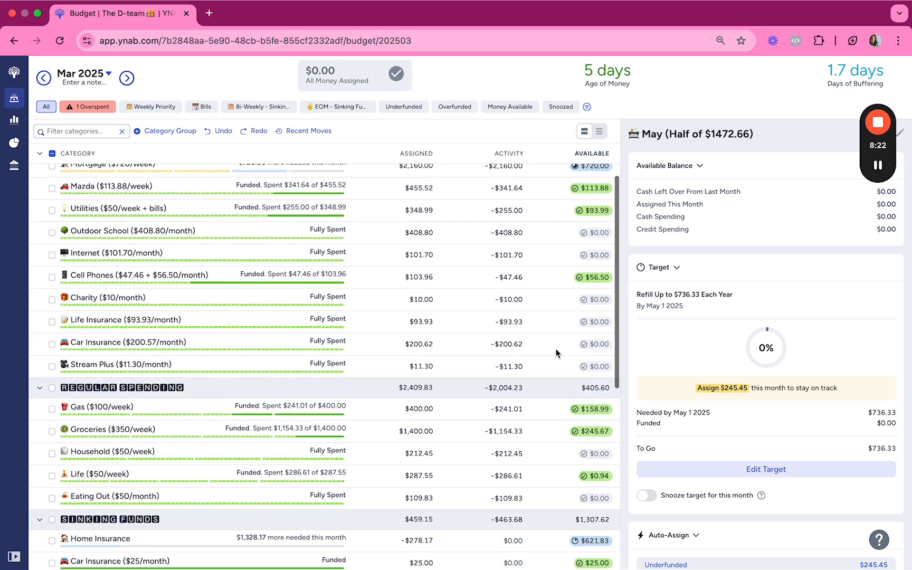
scroll(556, 353, "down", 1)
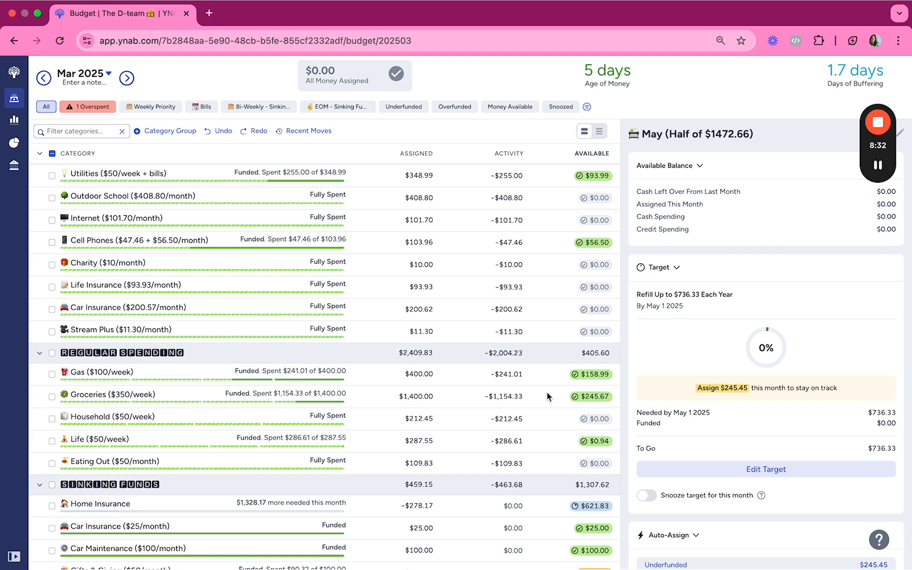
left_click(370, 389)
scroll(541, 400, "down", 2)
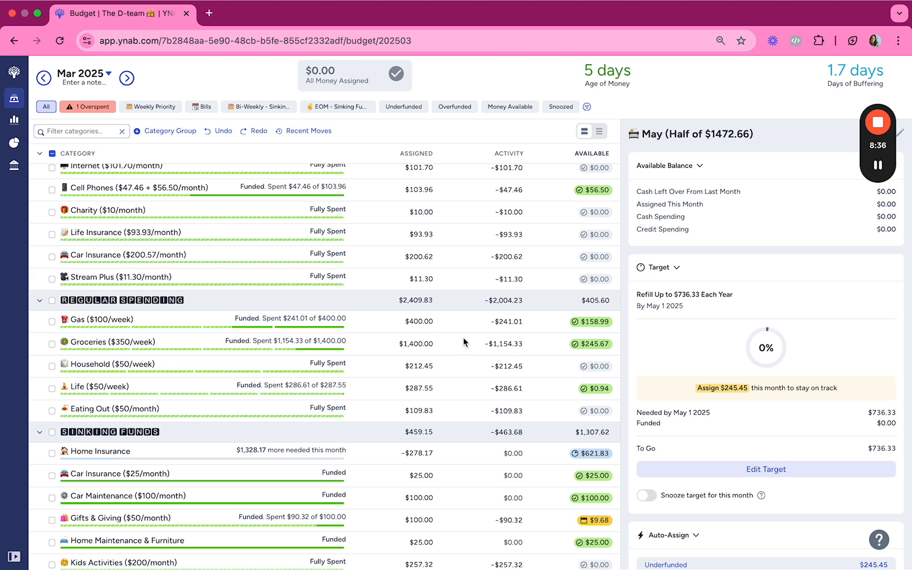
scroll(528, 344, "down", 2)
scroll(527, 345, "down", 10)
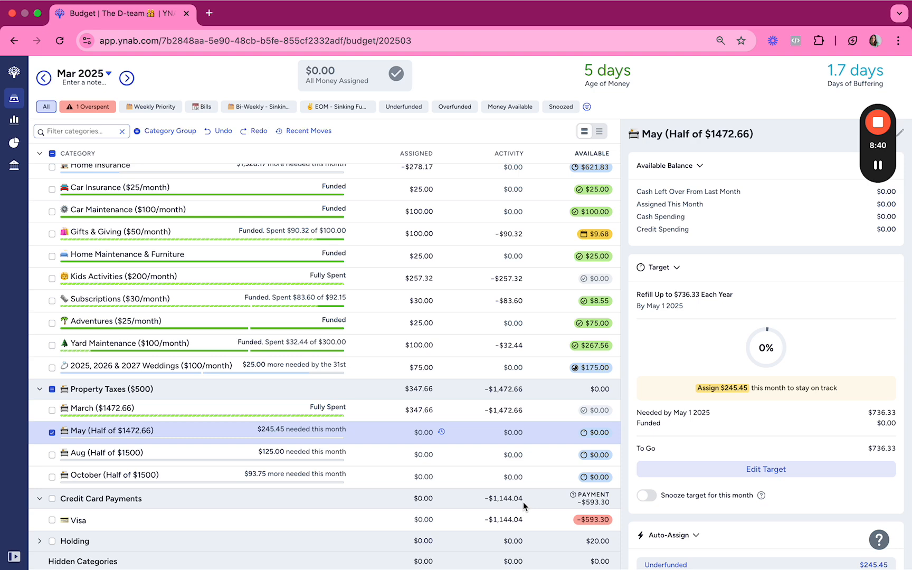
scroll(523, 504, "up", 9)
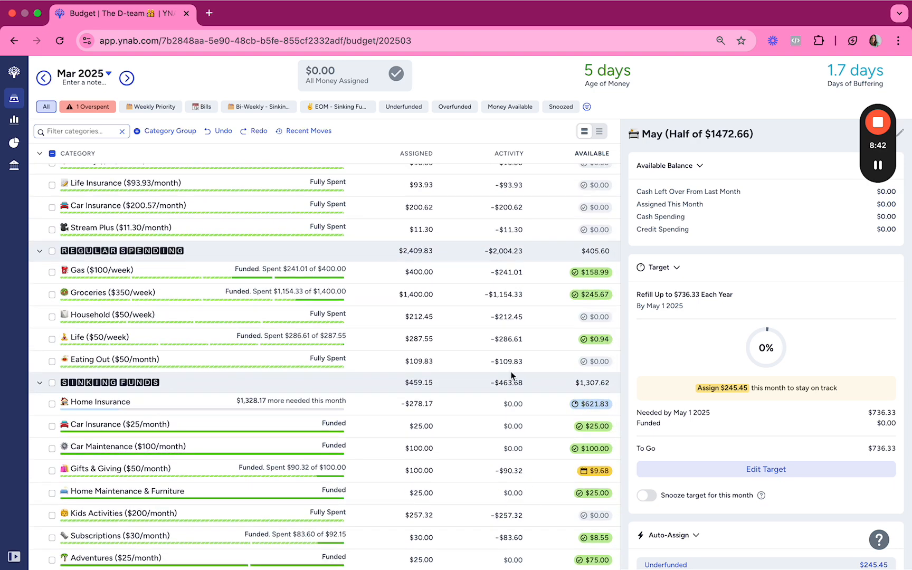
scroll(510, 377, "down", 6)
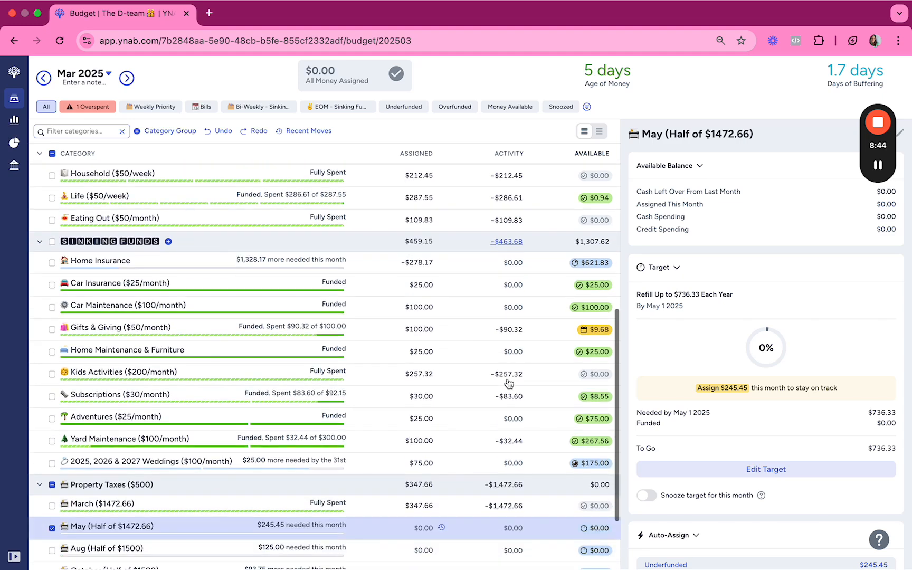
scroll(491, 483, "down", 2)
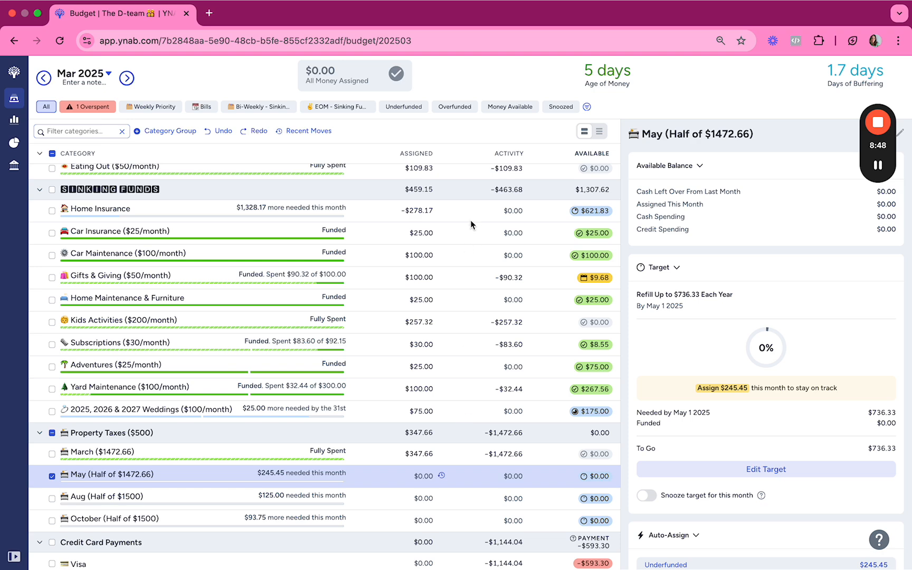
Inspect the Home Insurance category's balance and target, and check the Property Taxes and Visa rows
left_click(460, 209)
scroll(414, 347, "down", 2)
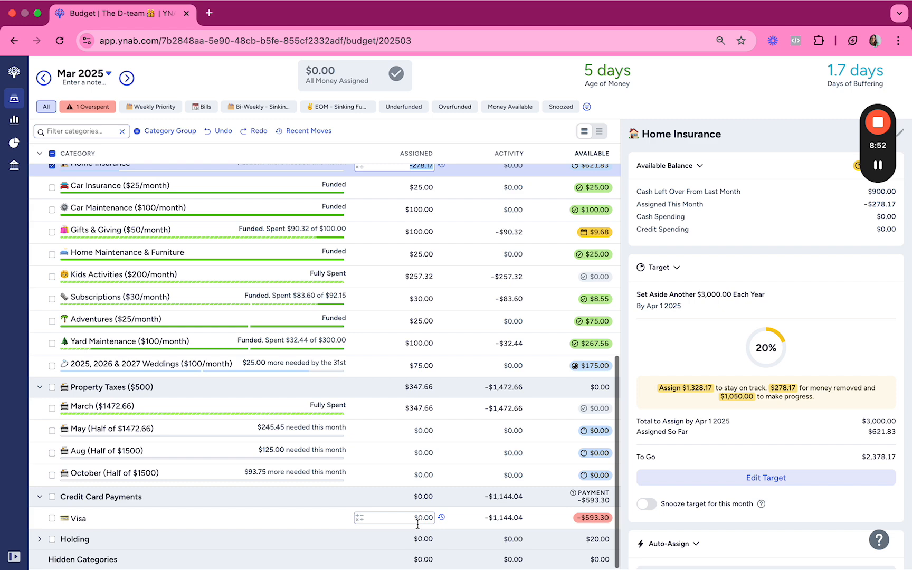
scroll(417, 523, "up", 2)
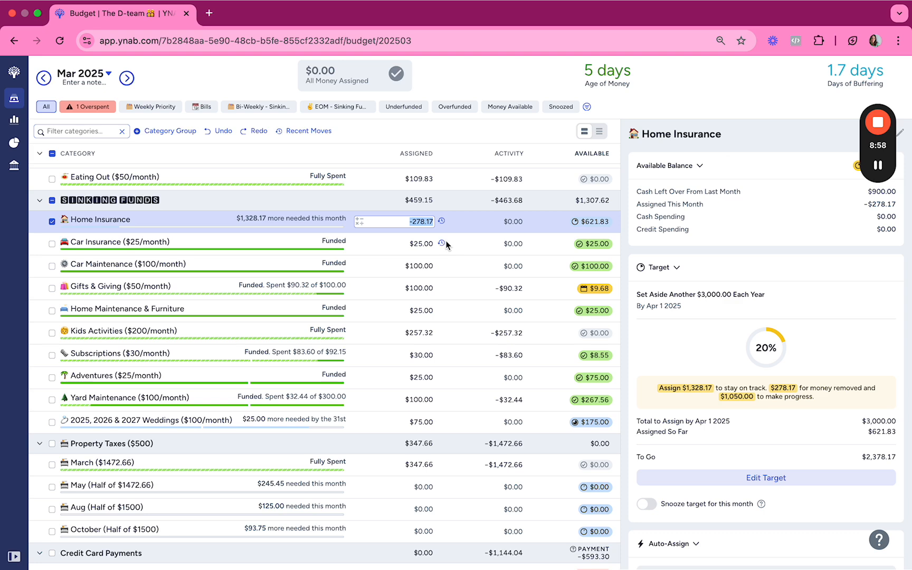
left_click(462, 218)
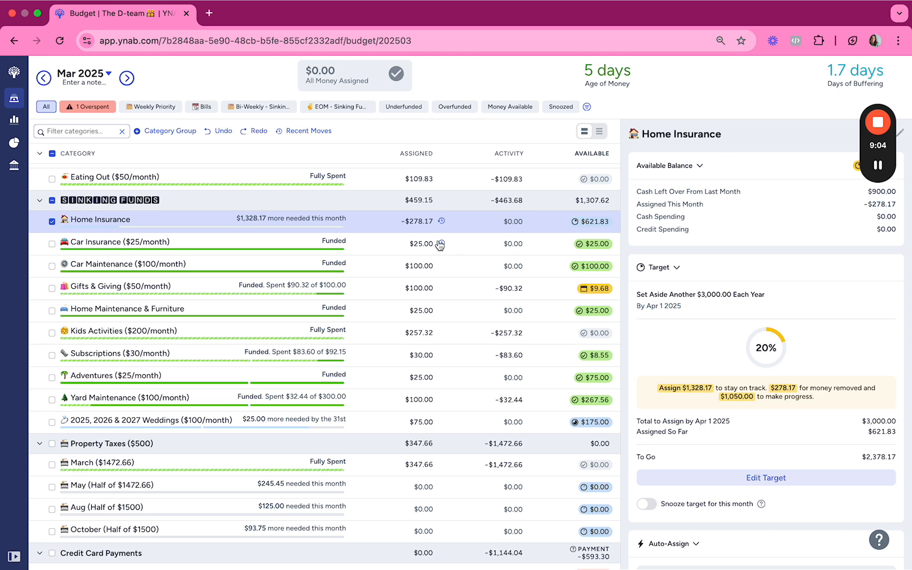
scroll(440, 245, "down", 2)
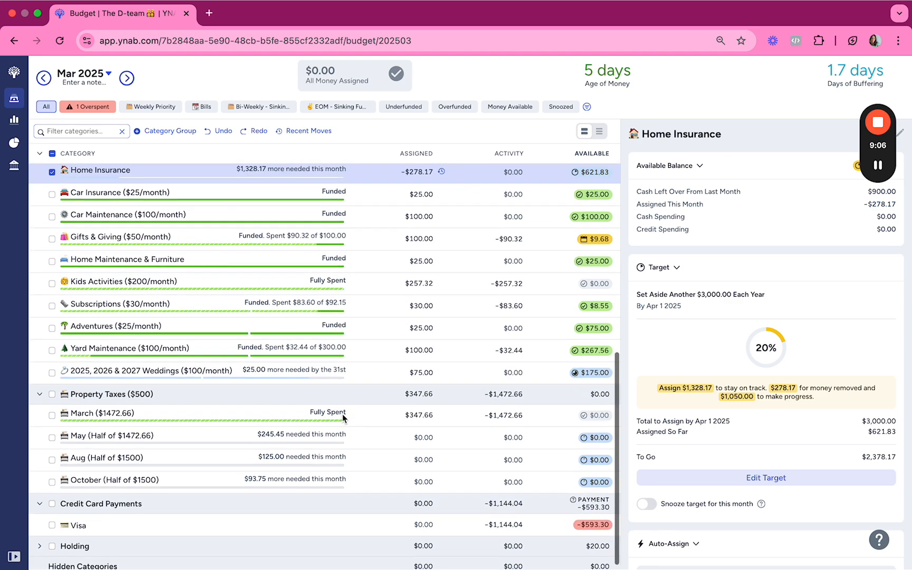
scroll(342, 413, "up", 5)
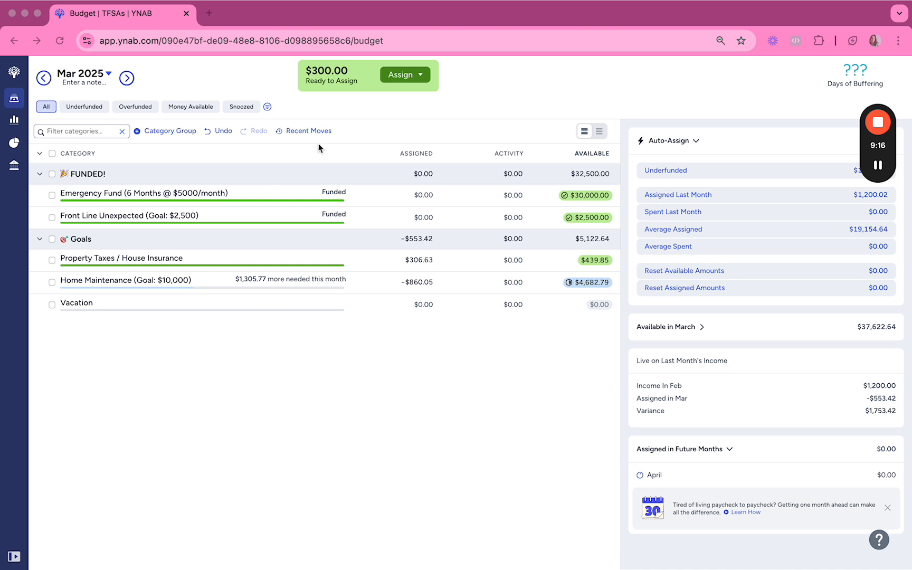
In the TFSAs budget, add $150 to the amount assigned to Property Taxes / House Insurance
left_click(210, 93)
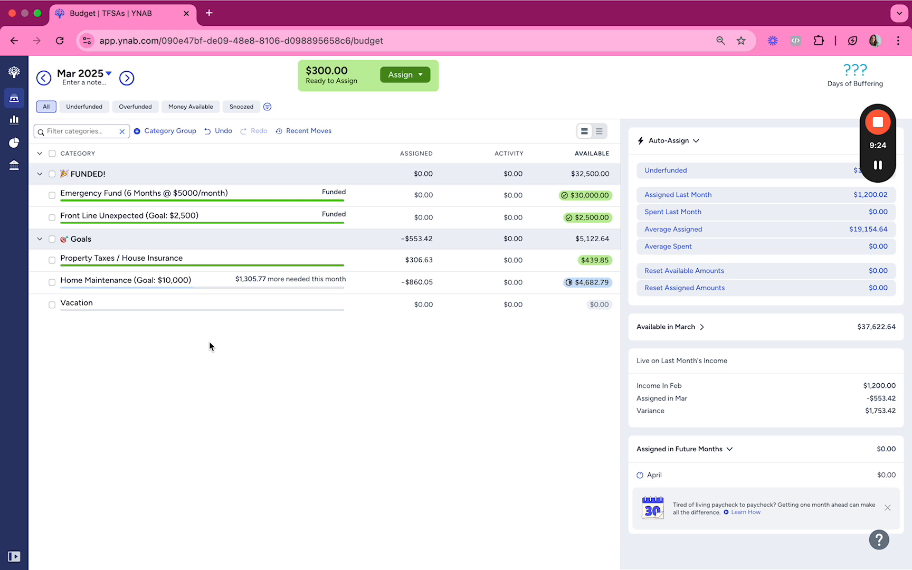
mouse_move(130, 238)
left_click(393, 261)
type("+150")
key("Return")
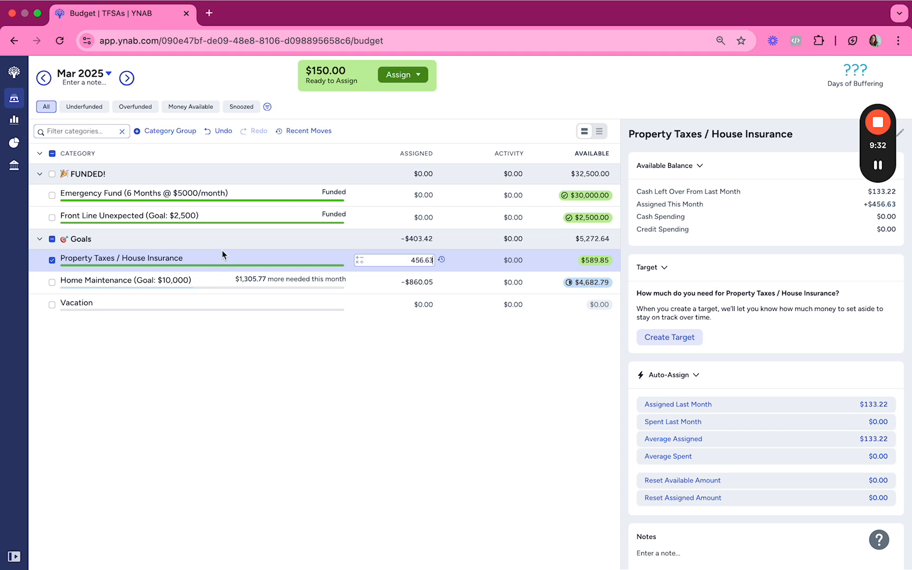
Add $150 to the amount assigned to Home Maintenance and leave the Vacation category unselected
left_click(253, 289)
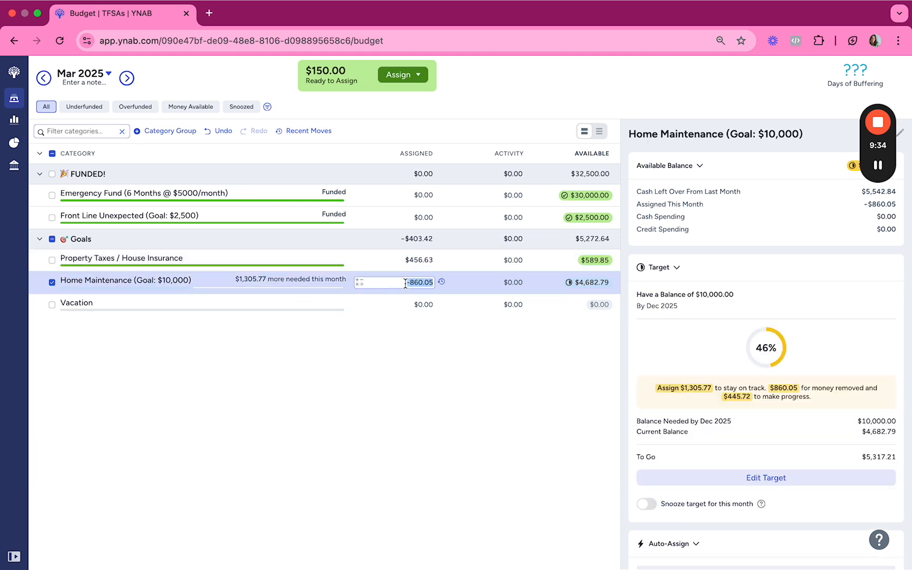
key("Right")
type("+150")
key("Return")
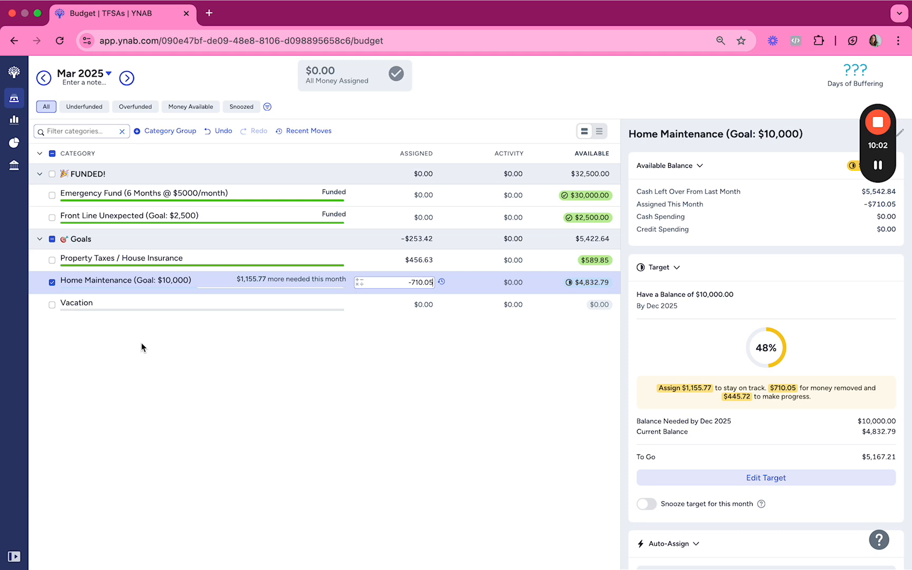
key("Return")
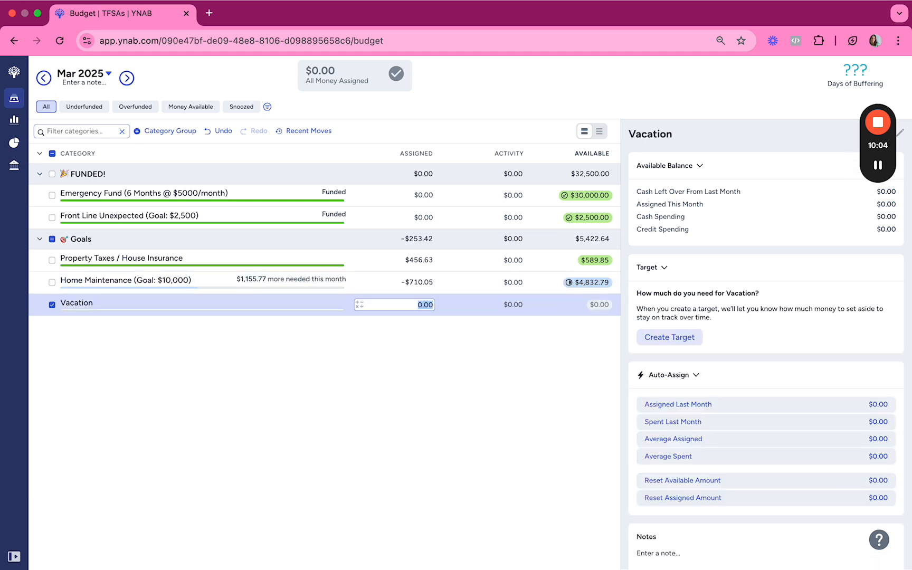
left_click(51, 307)
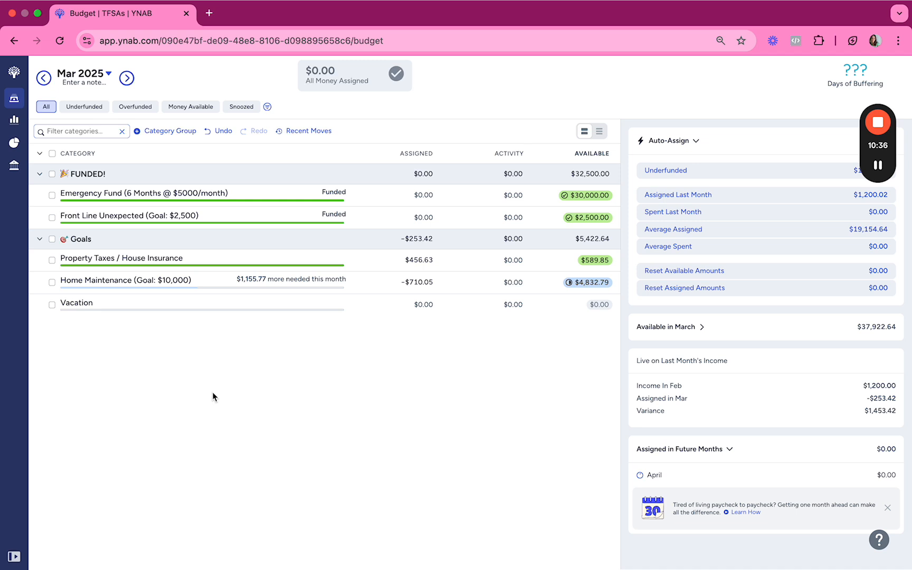
Inspect the balances and targets of the Front Line Unexpected and Emergency Fund categories
left_click(384, 217)
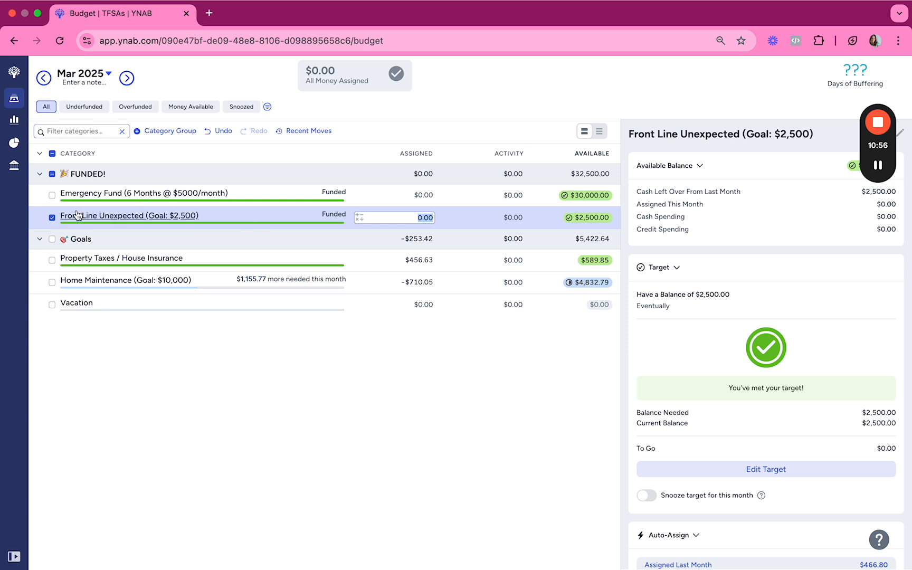
left_click(274, 380)
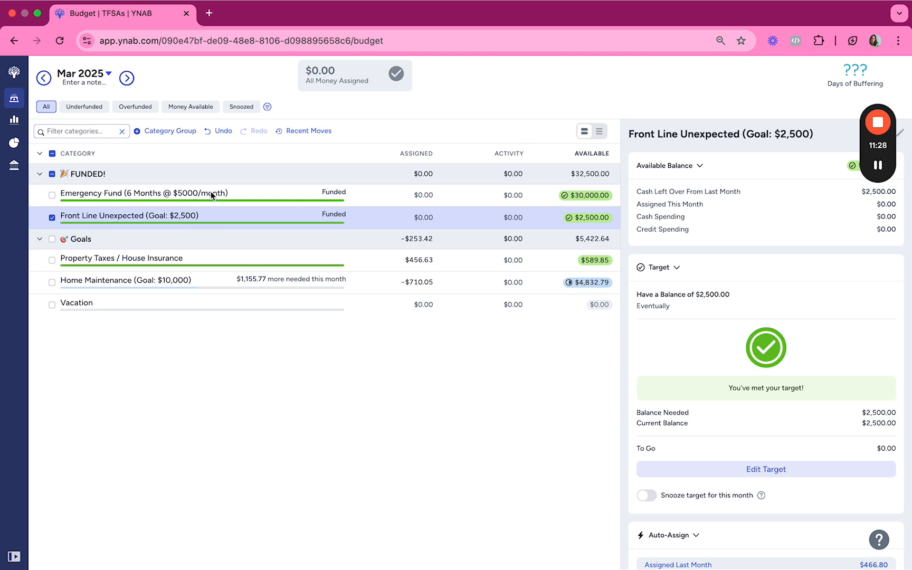
left_click(163, 195)
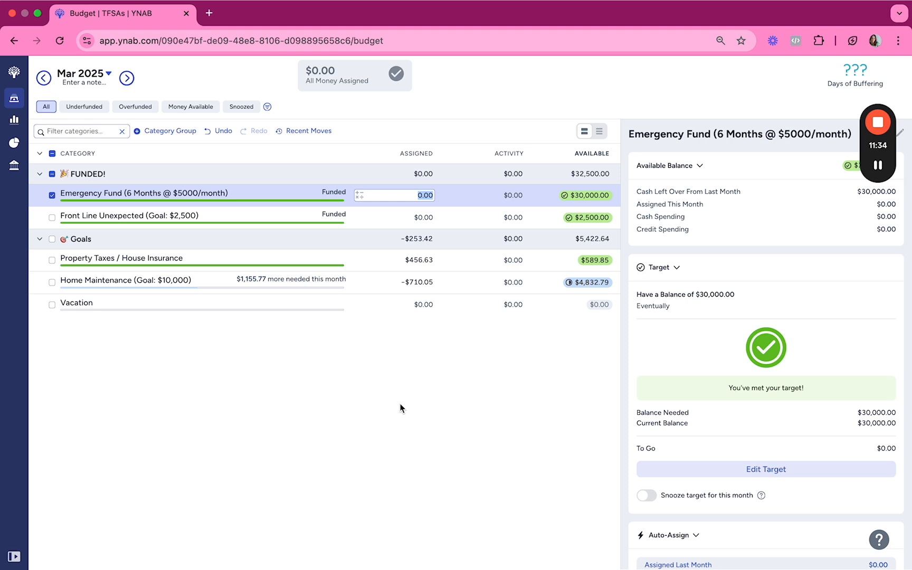
left_click(250, 219)
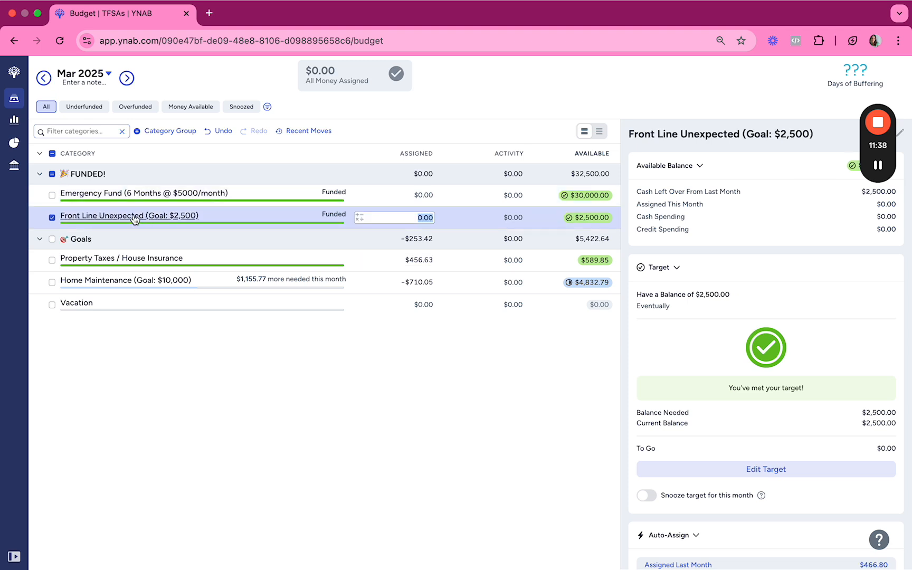